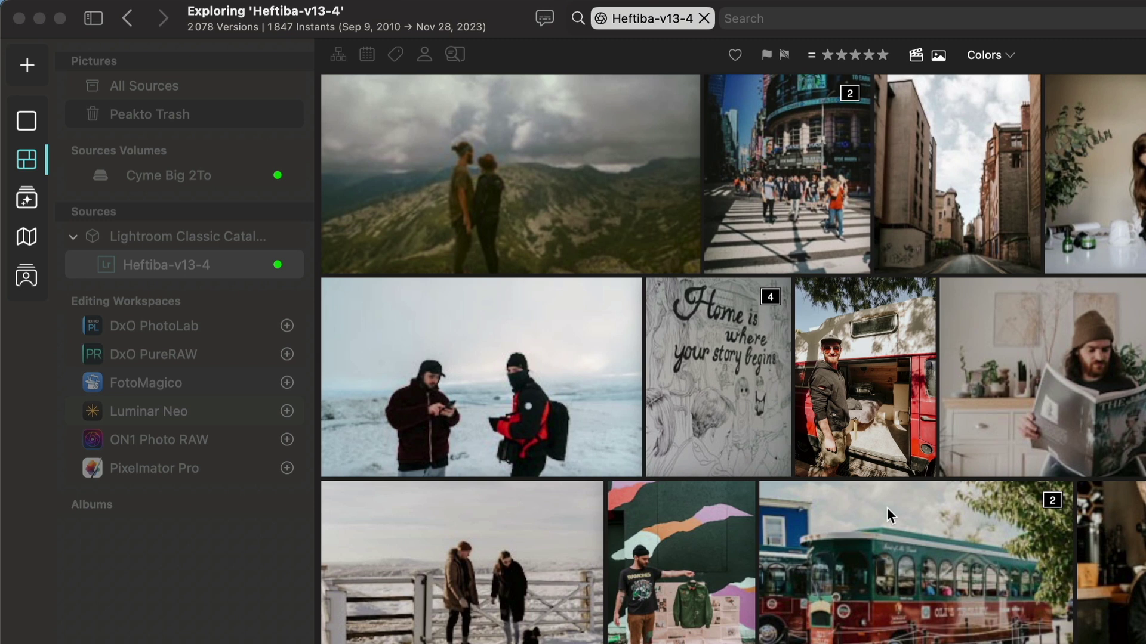
Step: Bring up the People overview of imported names and unnamed face clusters
left_click(26, 276)
left_click(26, 276)
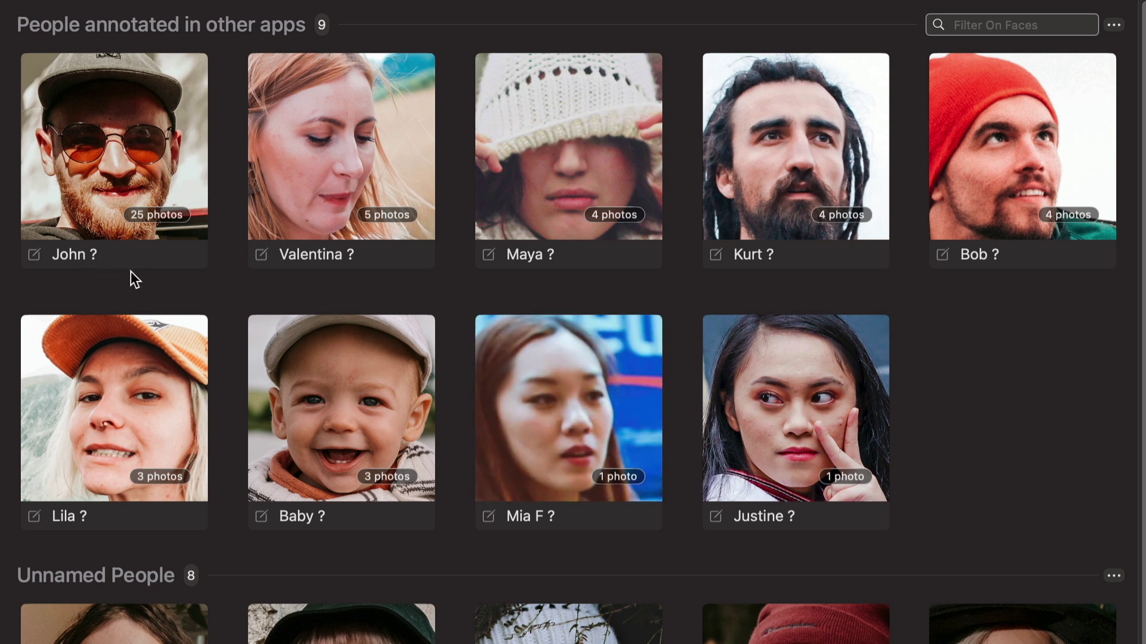
Step: Confirm John's name, then Validate All to accept all nine imported names
left_click(70, 254)
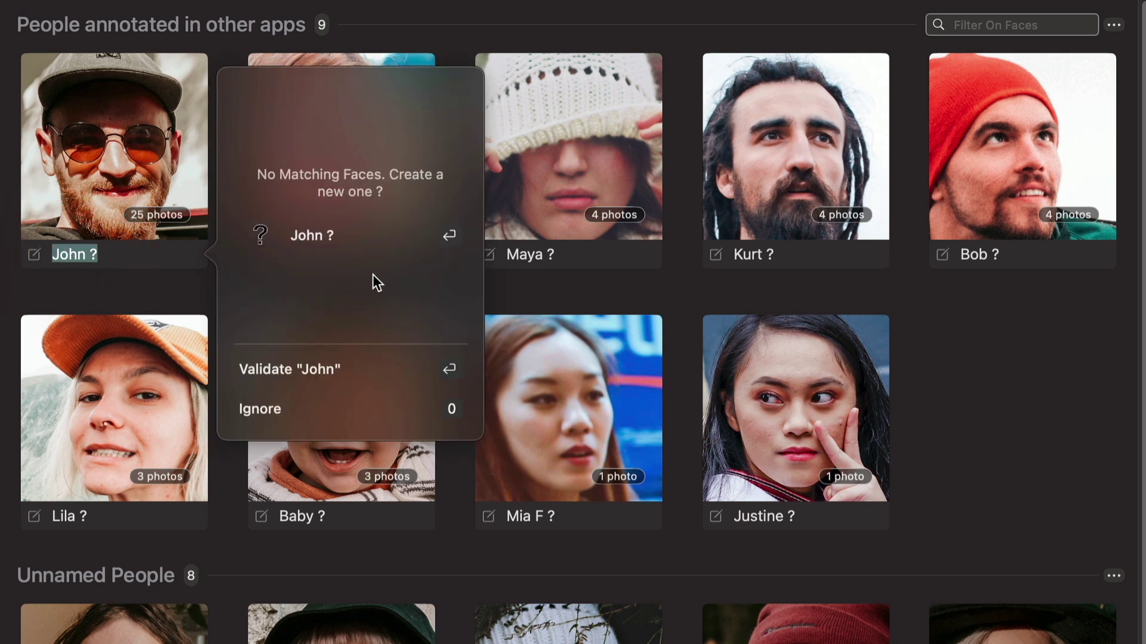
left_click(328, 357)
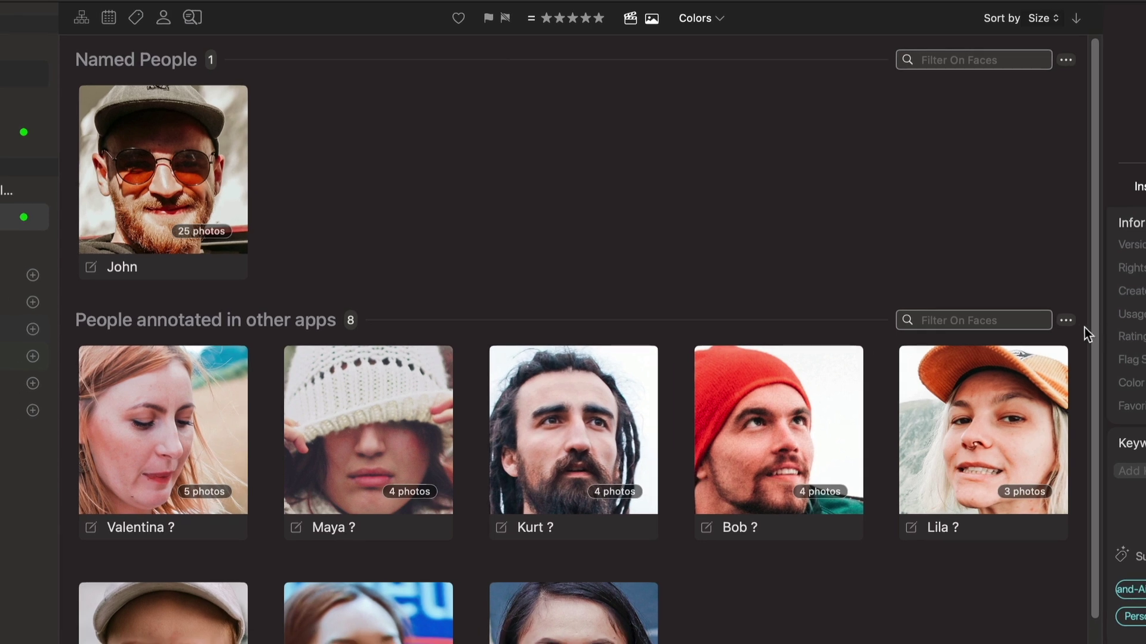
left_click(1066, 320)
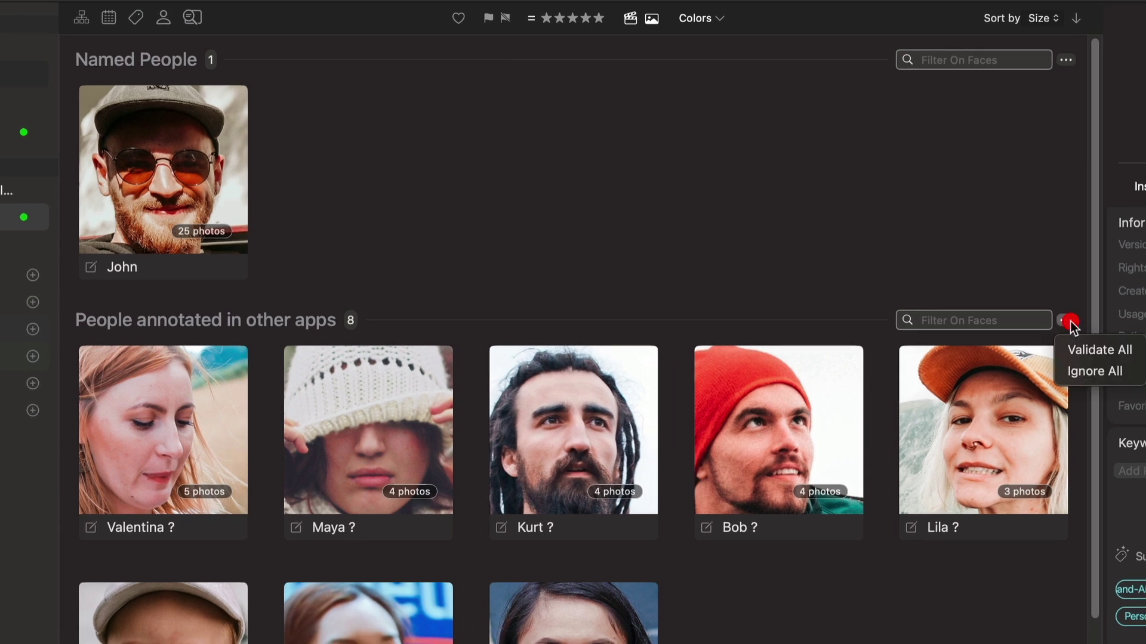
left_click(1098, 348)
mouse_move(139, 414)
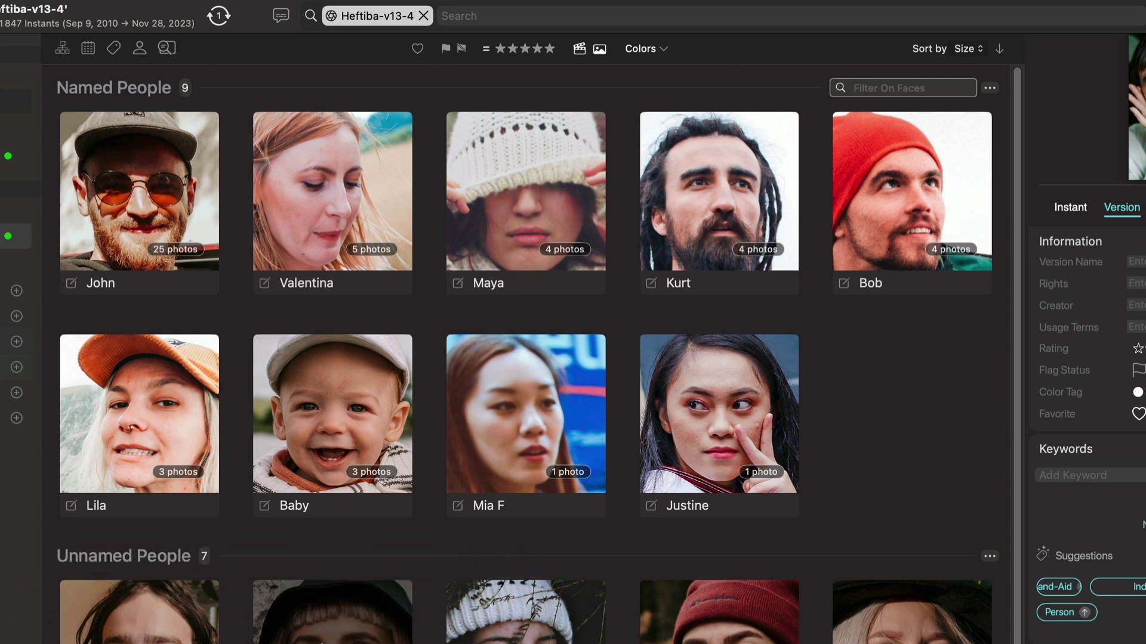
Step: Name the second unnamed face cluster Hannah, creating a new 7-photo person
scroll(332, 566, "down", 3)
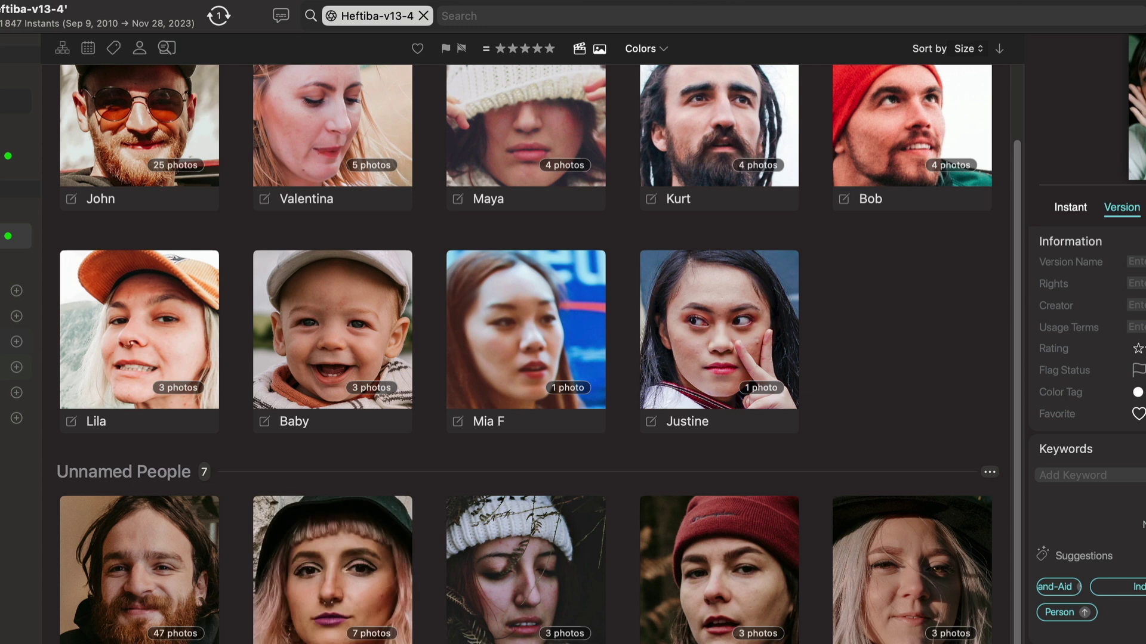
mouse_move(332, 564)
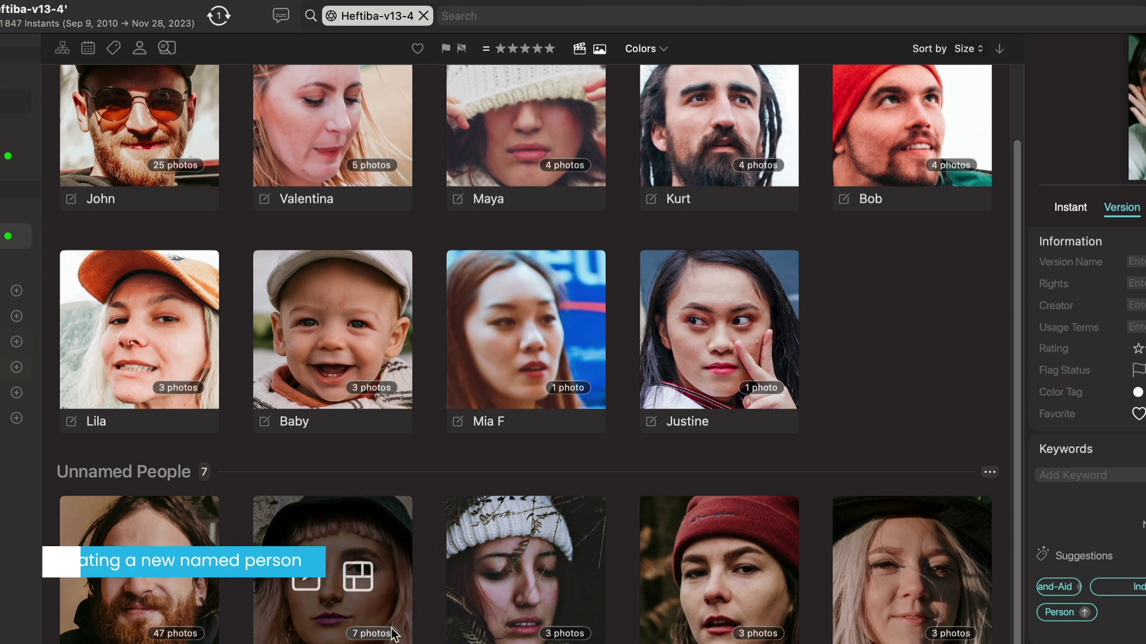
left_click(309, 579)
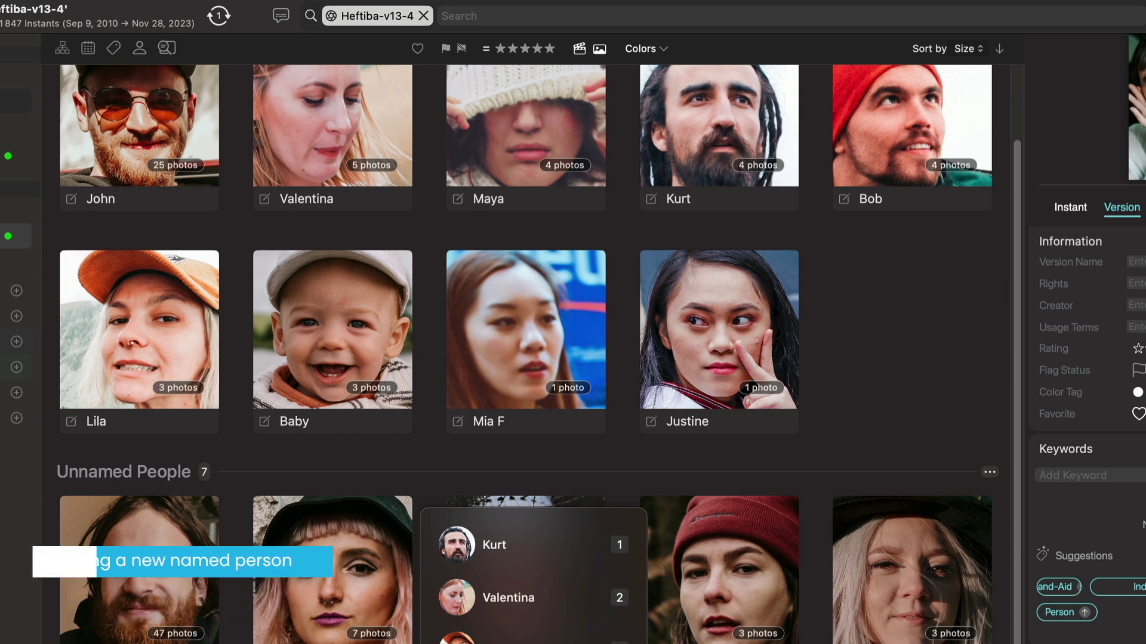
type("Zoe")
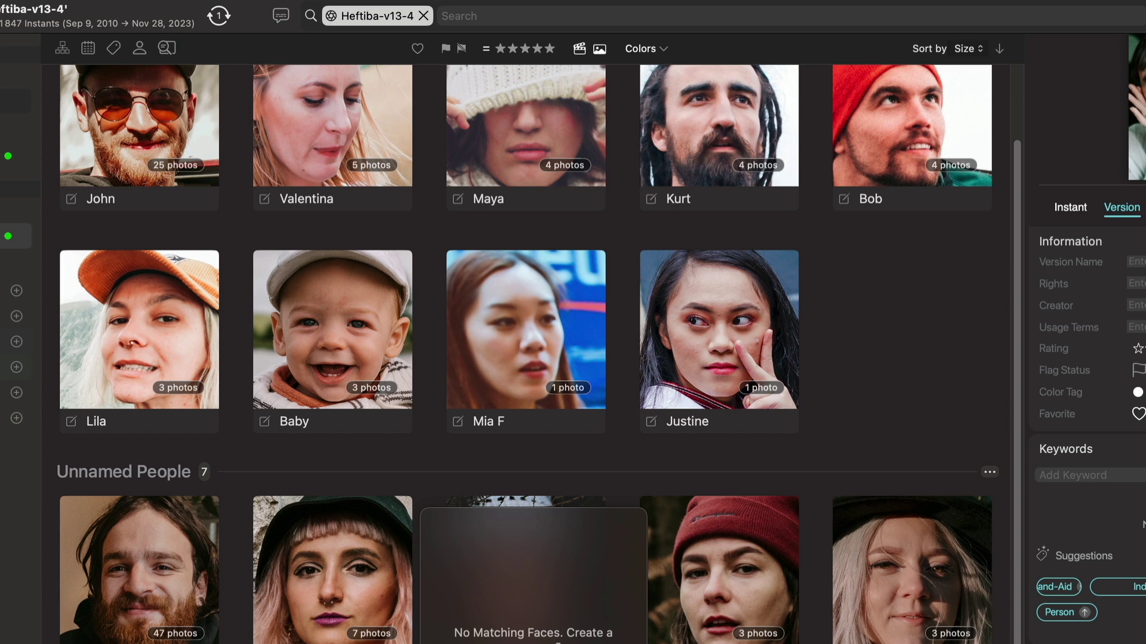
key("Return")
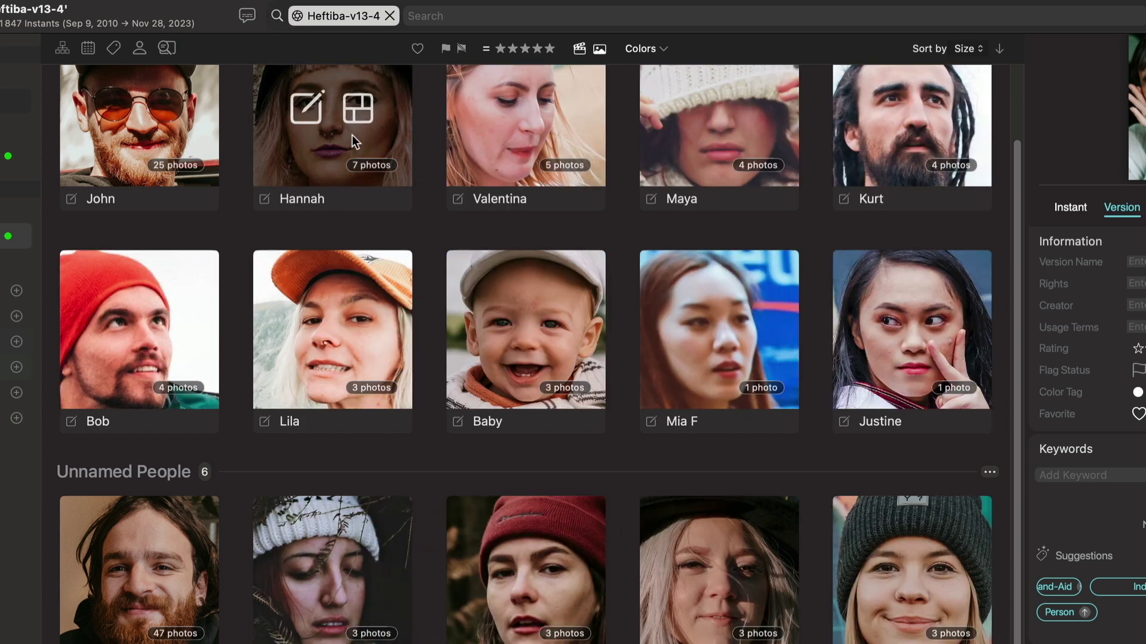
Step: Assign the 47-photo unnamed cluster to John and the third cluster to Lila
scroll(338, 173, "up", 3)
scroll(389, 165, "down", 4)
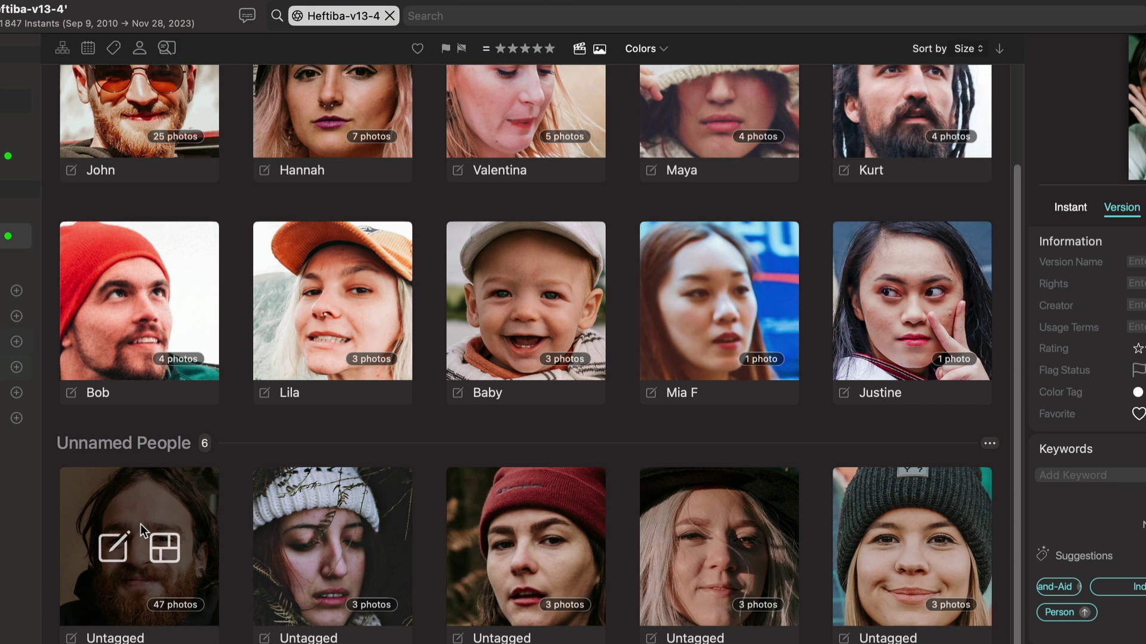
scroll(142, 506, "up", 2)
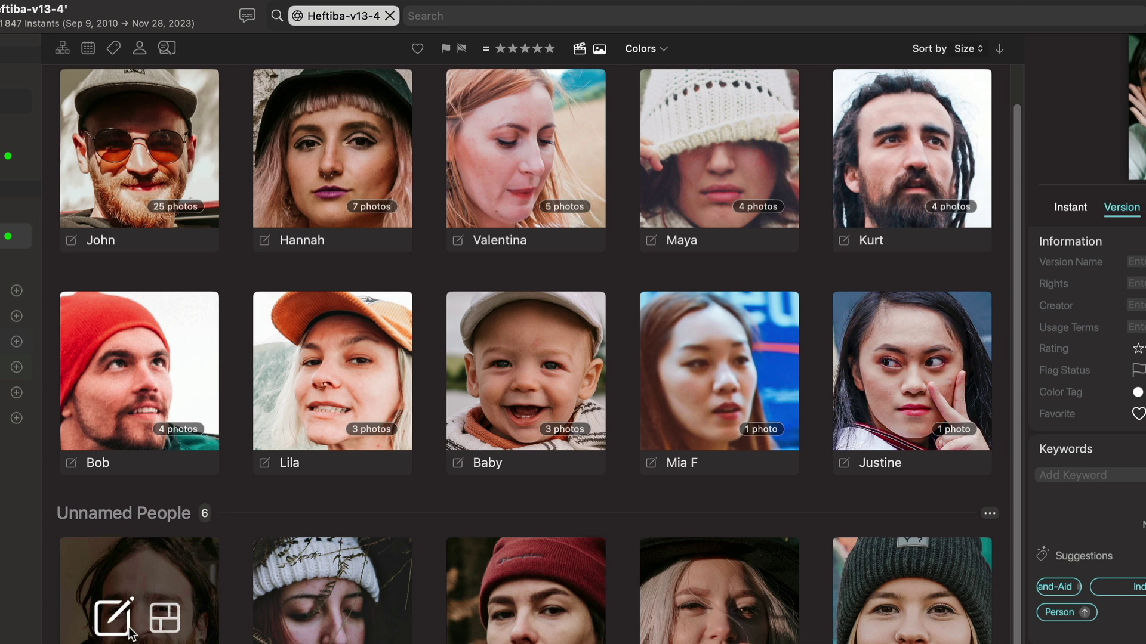
left_click_drag(130, 634, 186, 461)
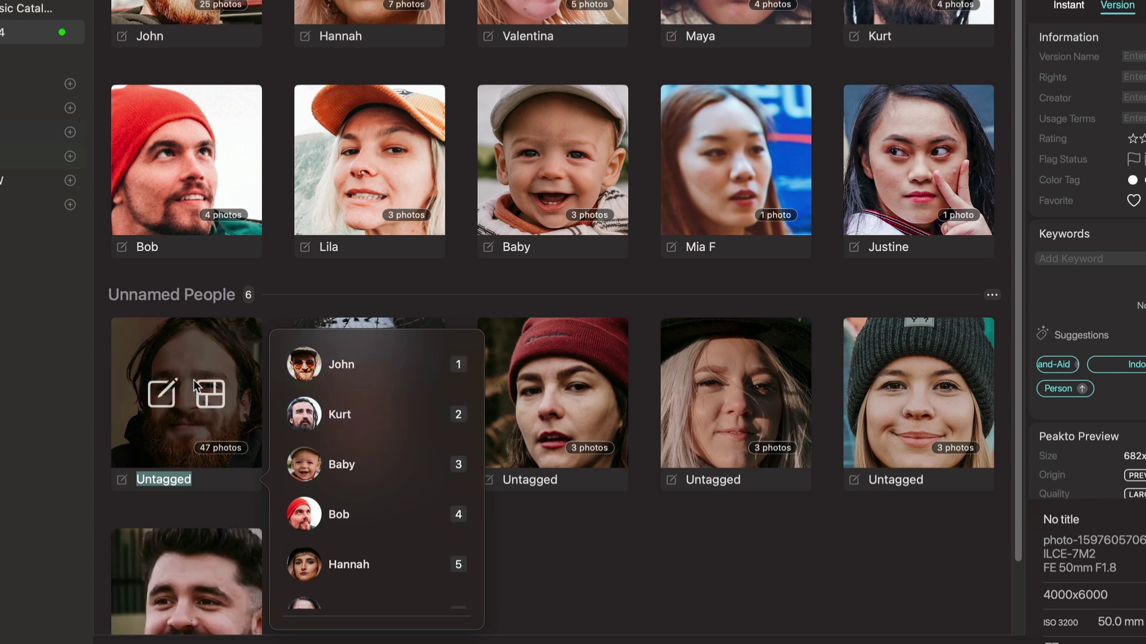
left_click(362, 366)
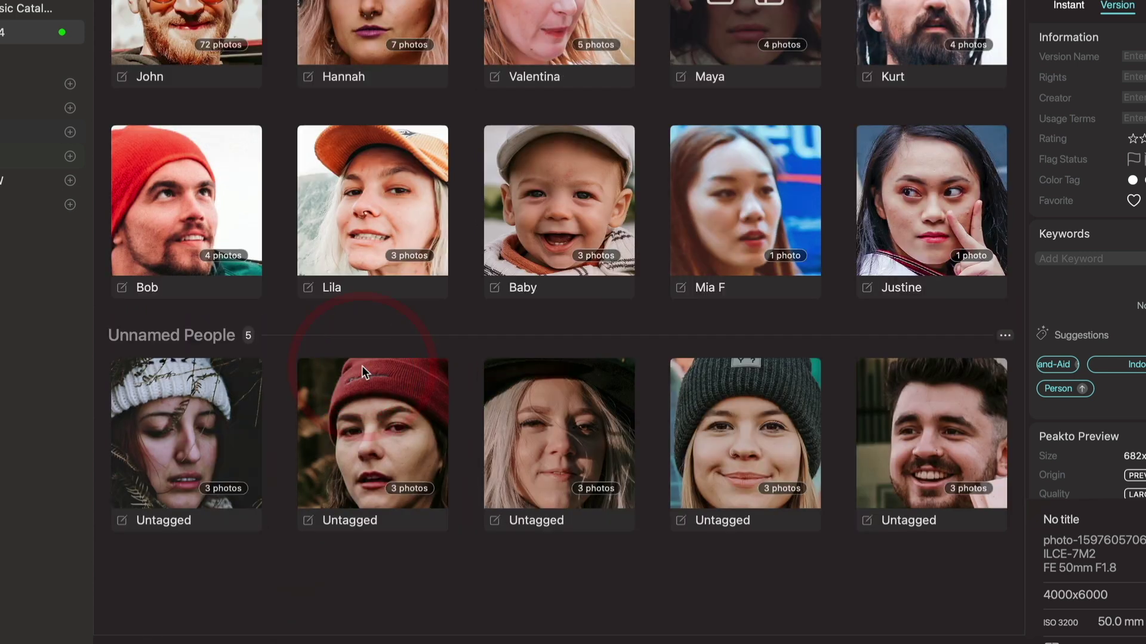
mouse_move(559, 433)
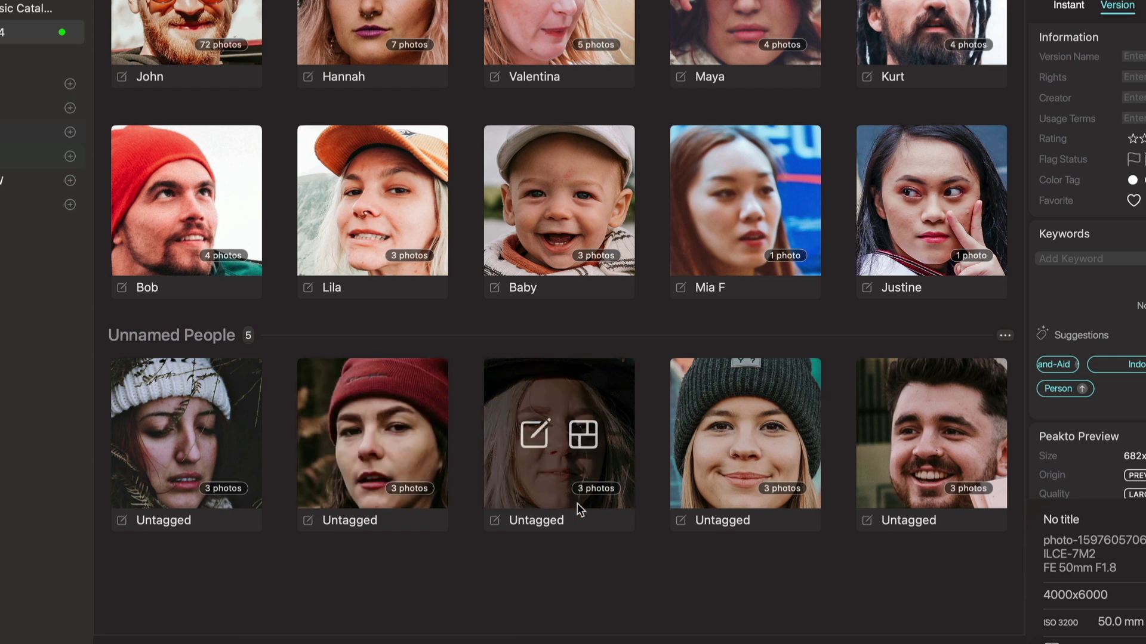
left_click(531, 526)
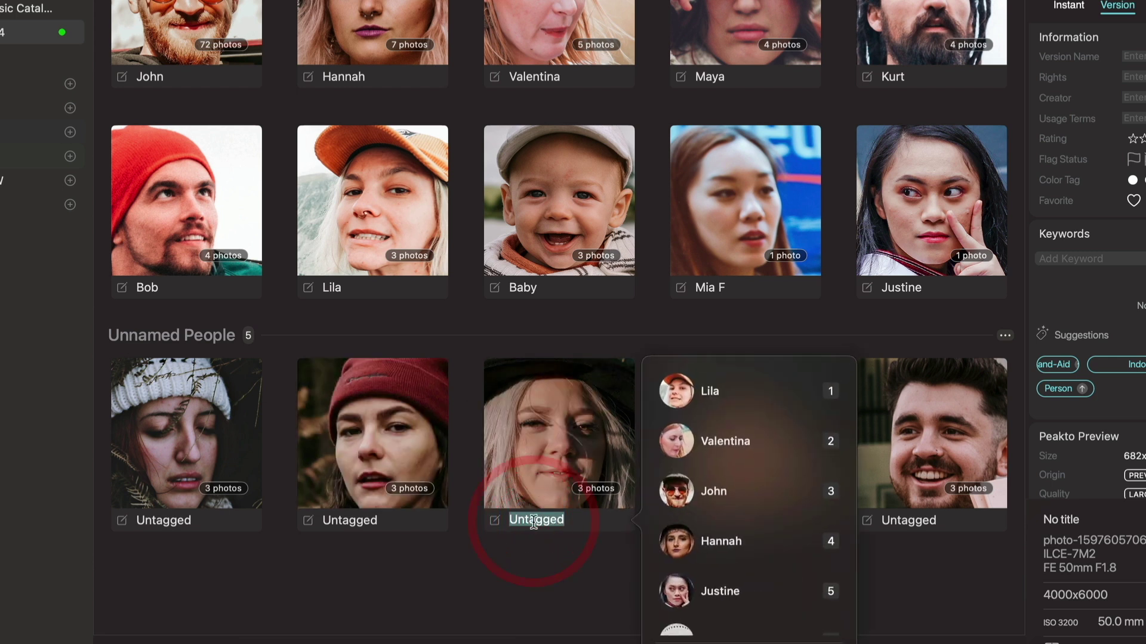
left_click(772, 395)
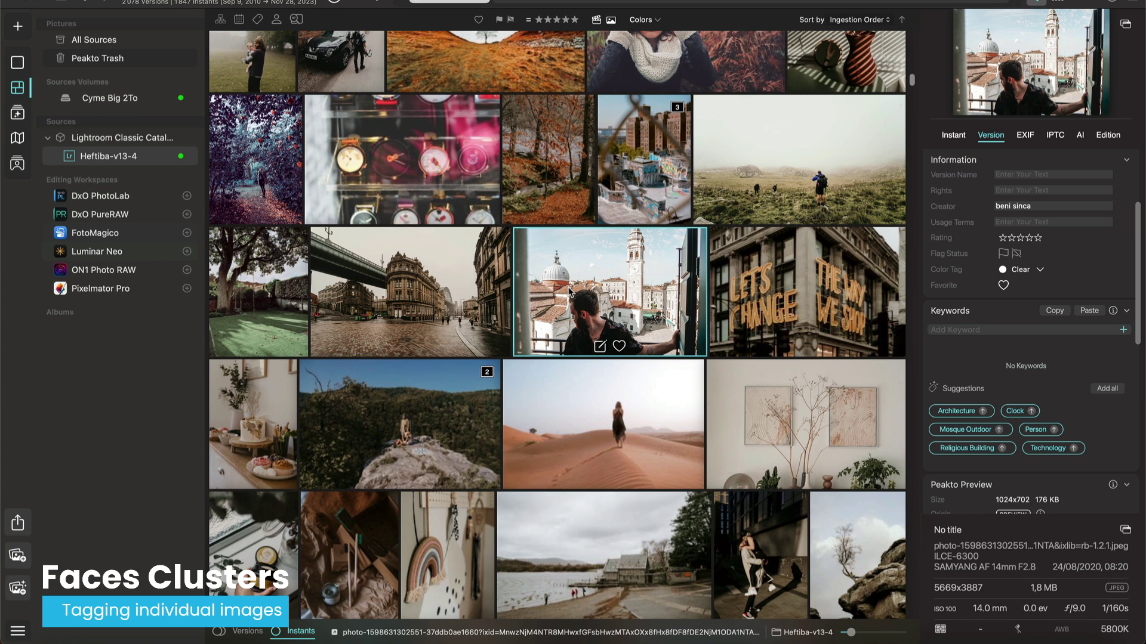
Step: Open the balcony photo and tag the man's face as John
mouse_move(548, 159)
key("Return")
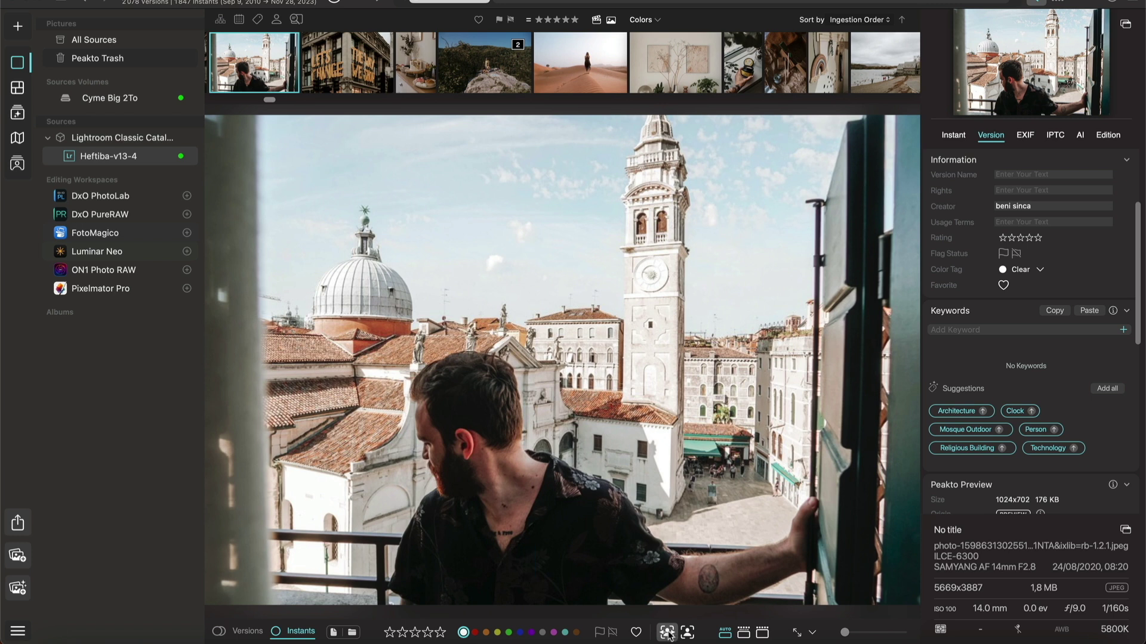
left_click(667, 632)
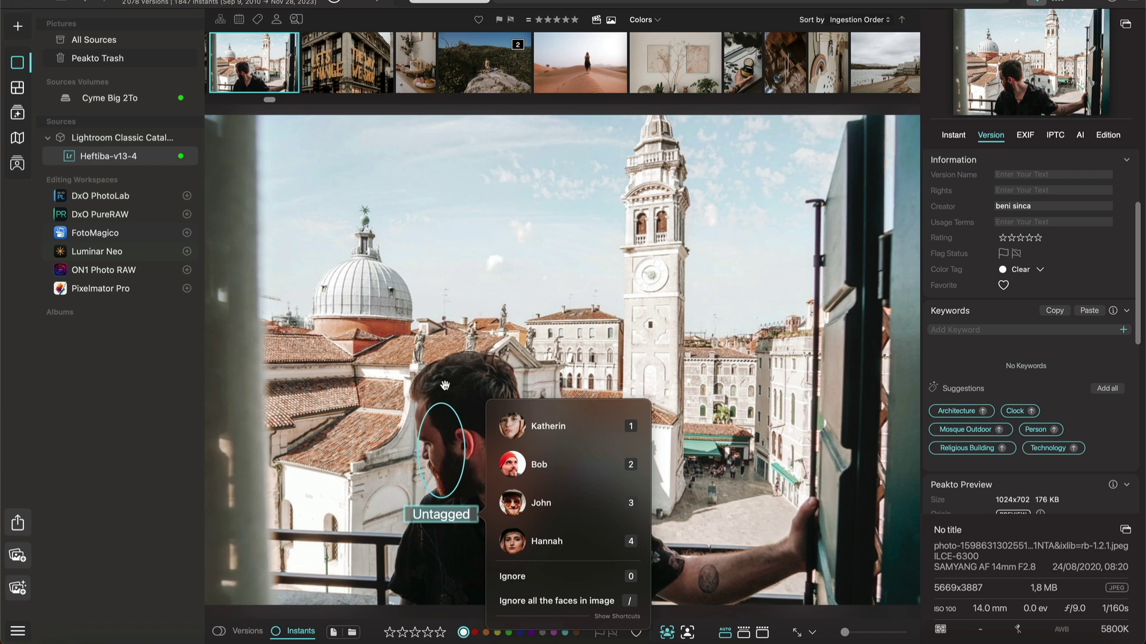
left_click(557, 503)
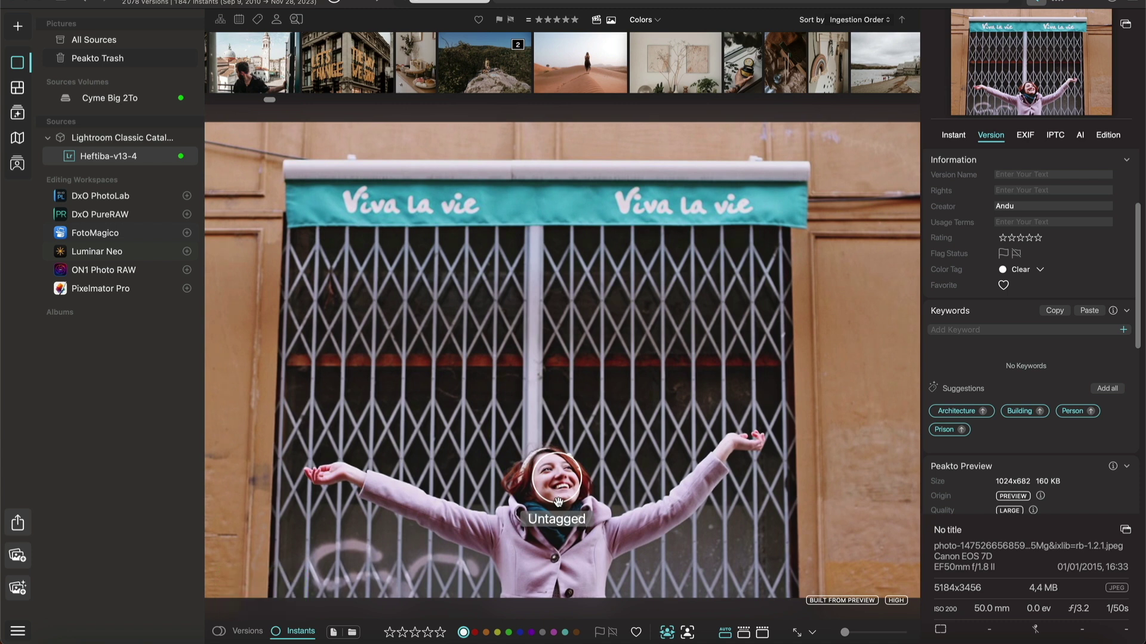
Step: Tag the woman's face as new person Kate and the infant's face as Baby
left_click(544, 521)
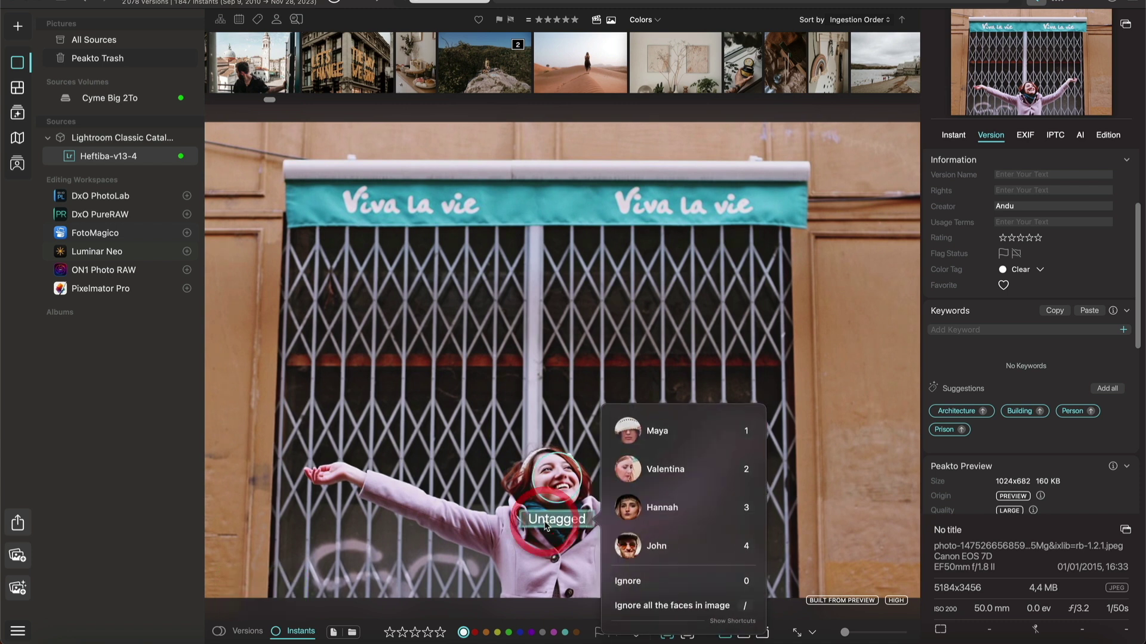
type("Katherin")
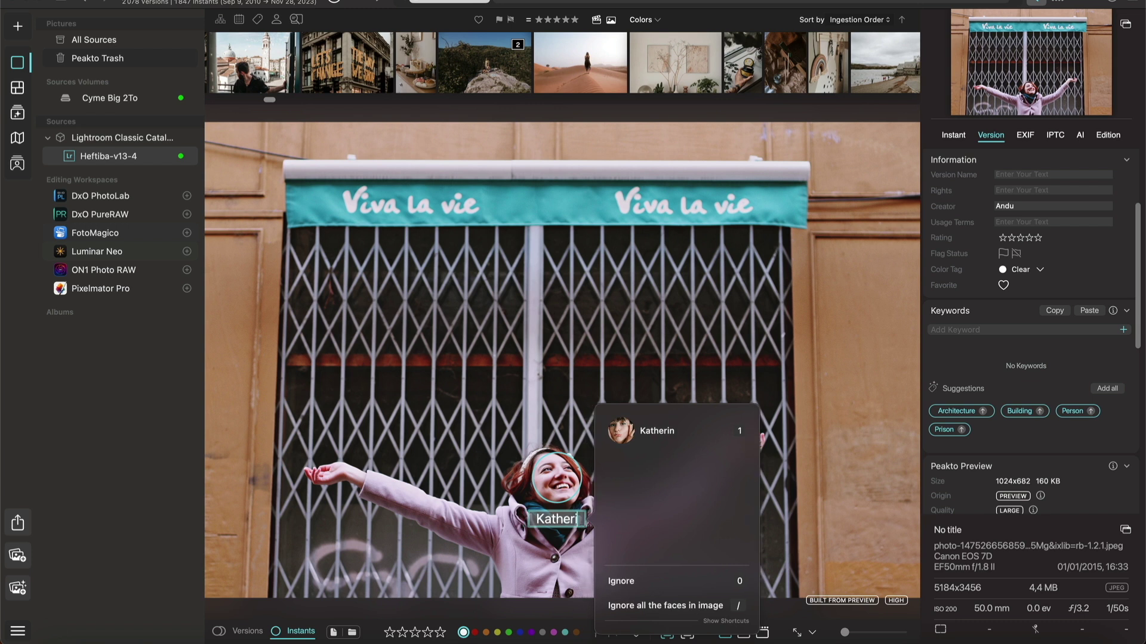
key("BackSpace")
key("BackSpace")
key("BackSpace")
key("BackSpace")
key("BackSpace")
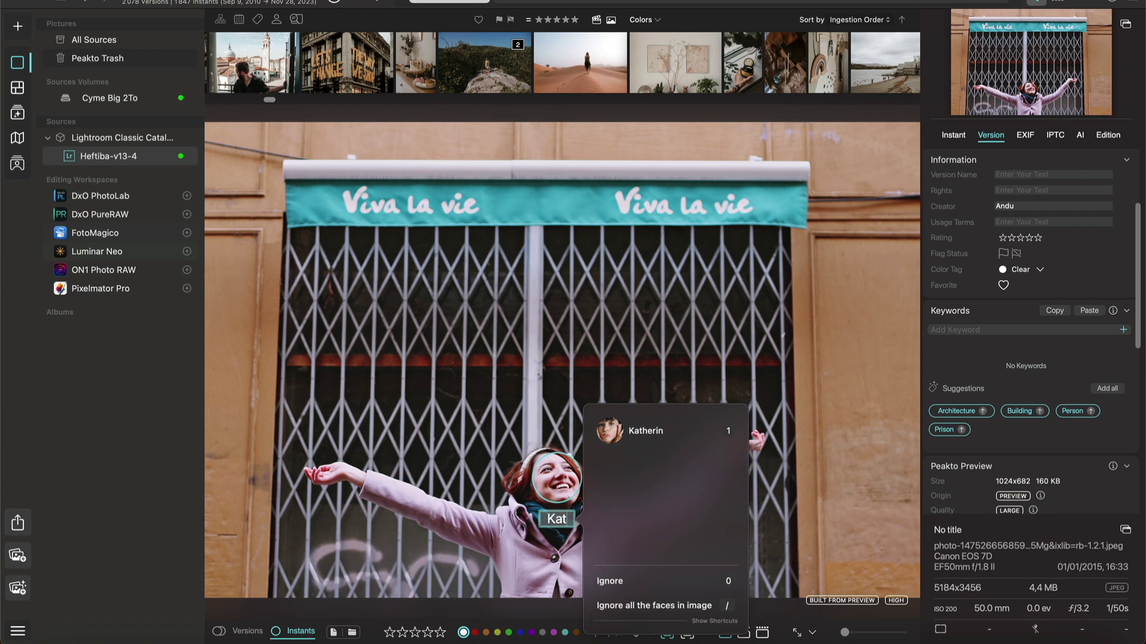
type("e")
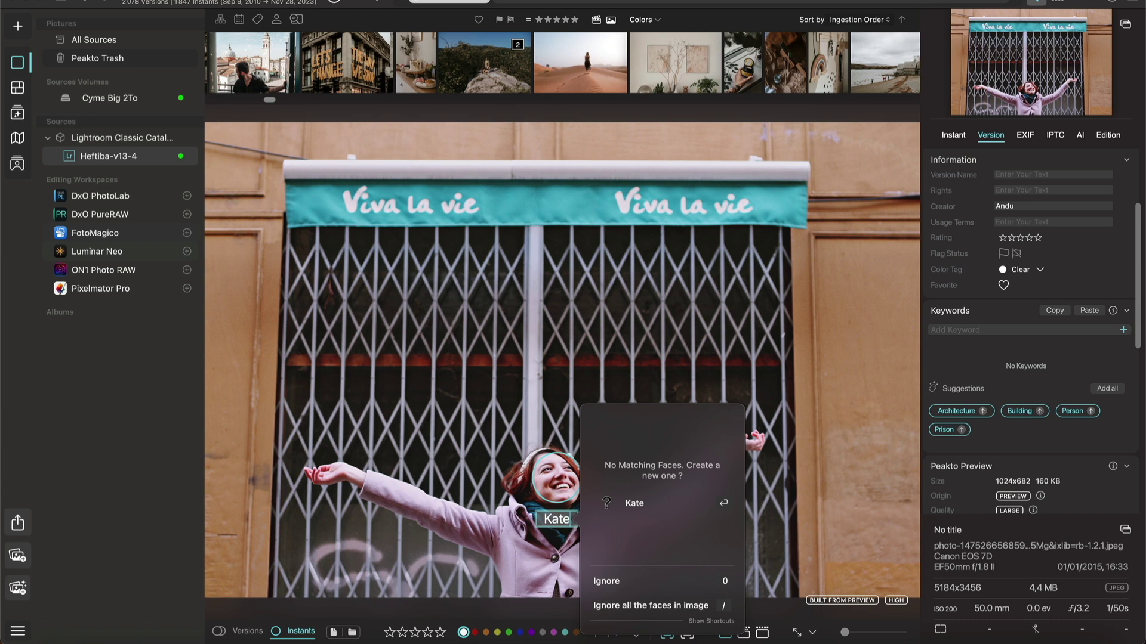
key("Return")
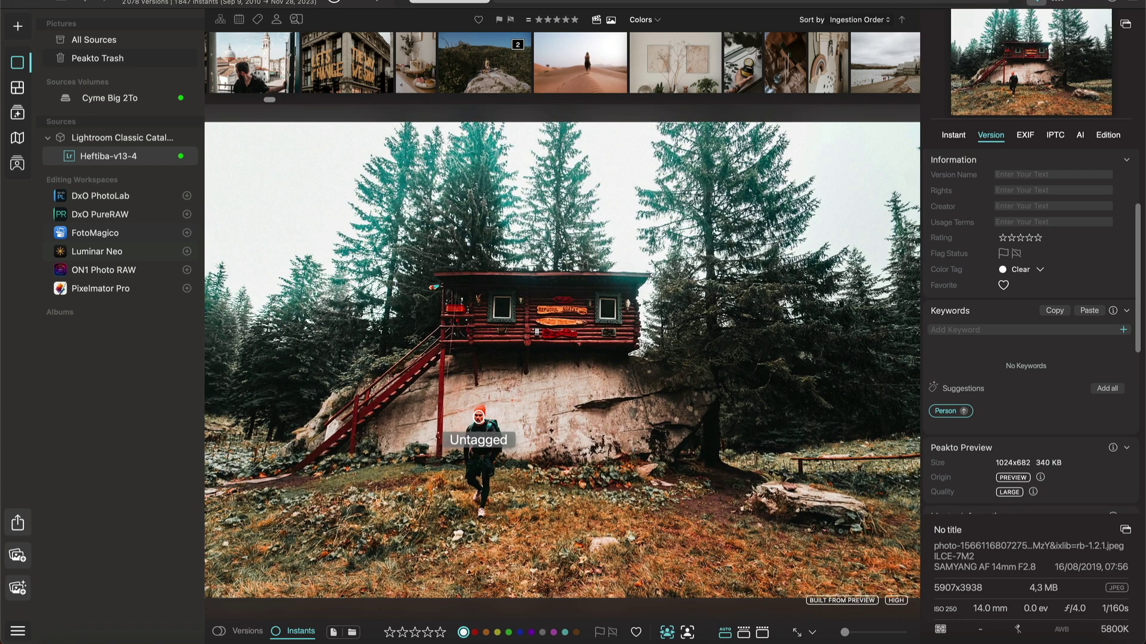
left_click(499, 444)
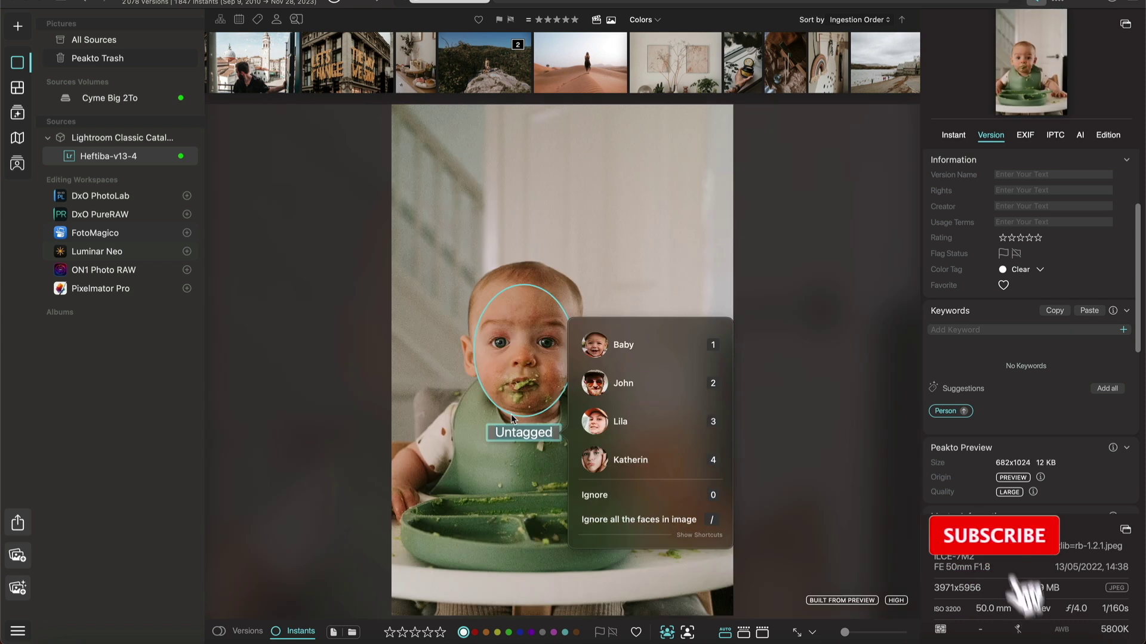
type("Baby")
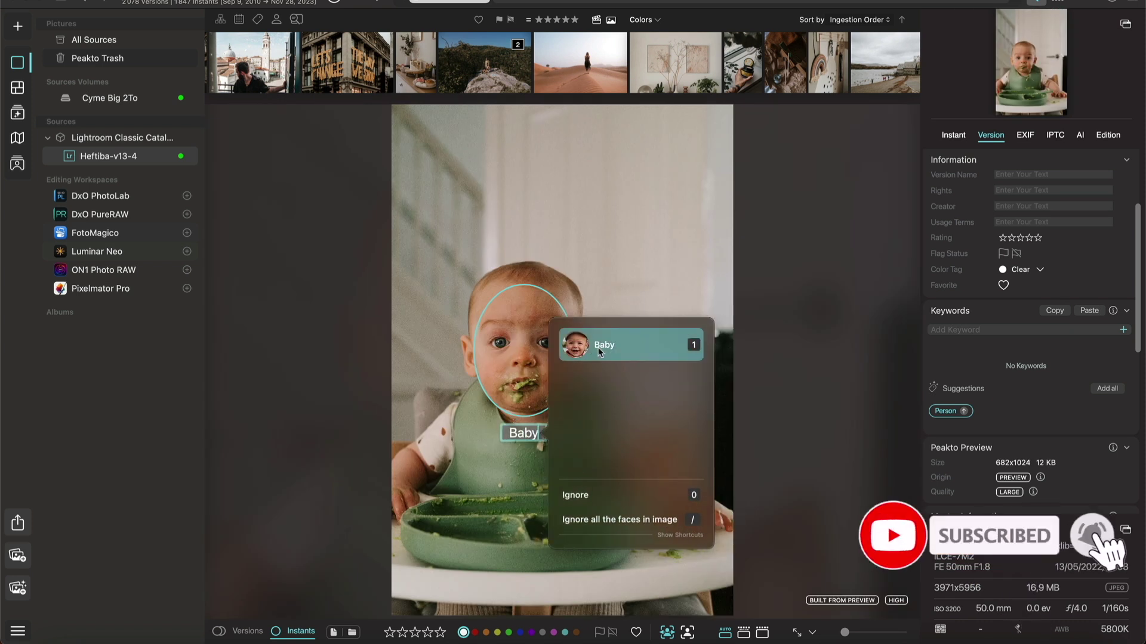
left_click(591, 349)
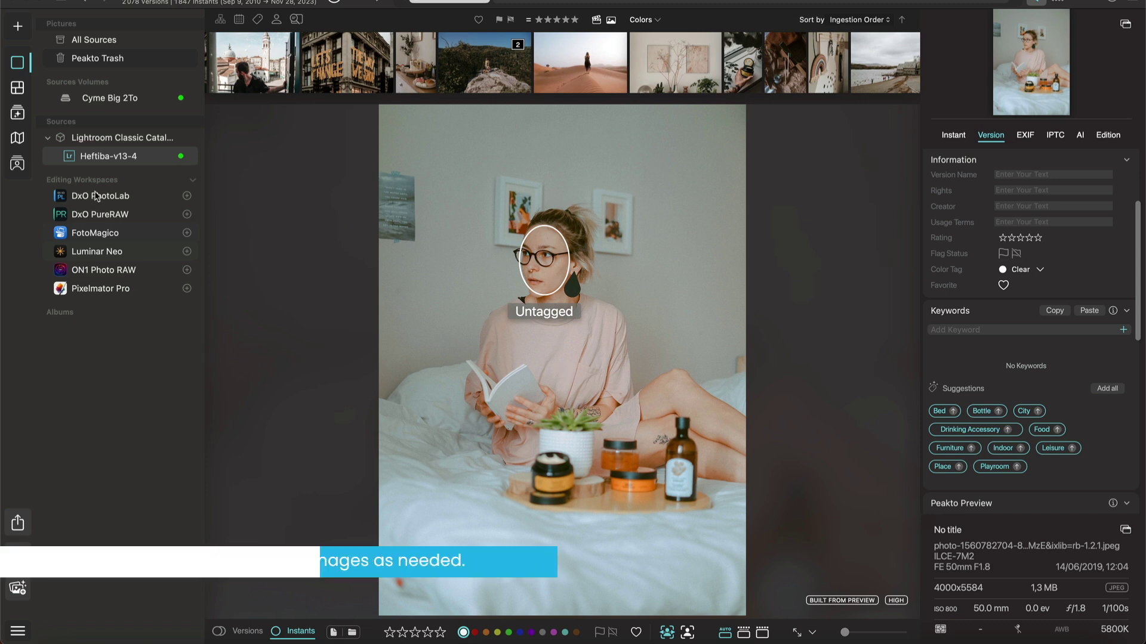
Step: Return to the faces overview to review fourteen named people and two unnamed clusters
key("super+5")
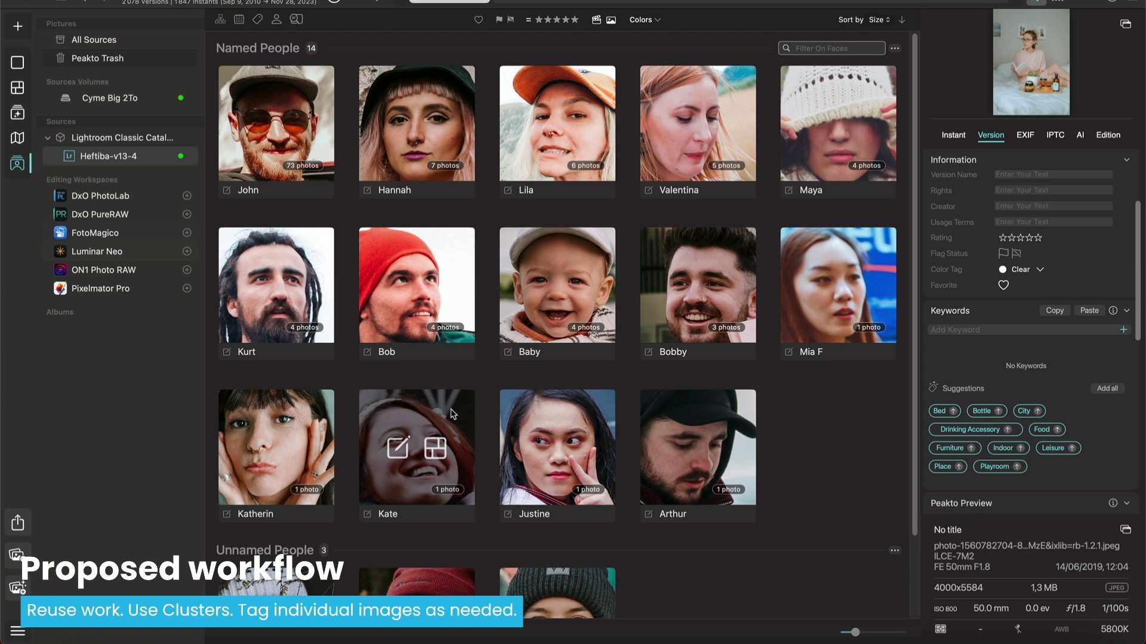
scroll(299, 430, "down", 3)
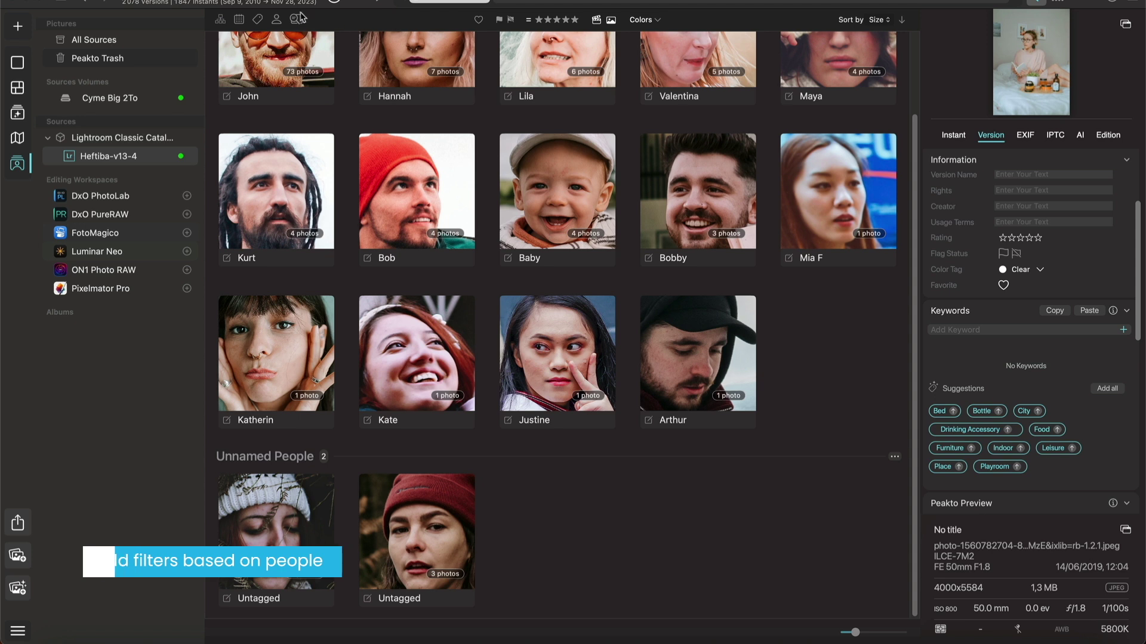
Step: Filter the Heftiba-v13-4 photo grid by face to show only Hannah's seven photos
key("g")
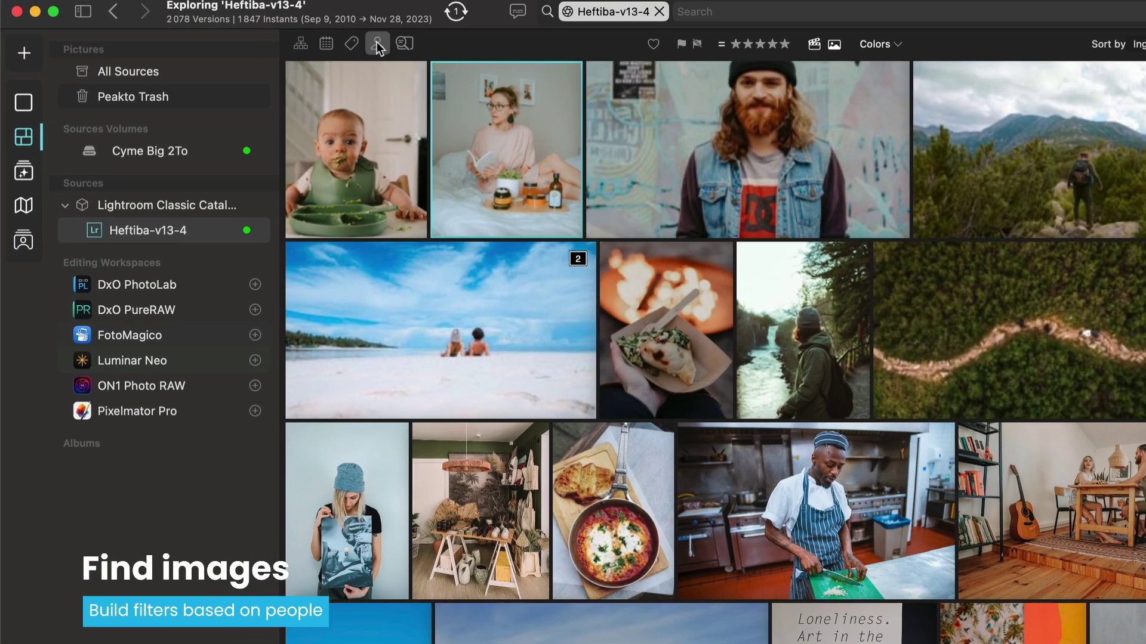
left_click(276, 21)
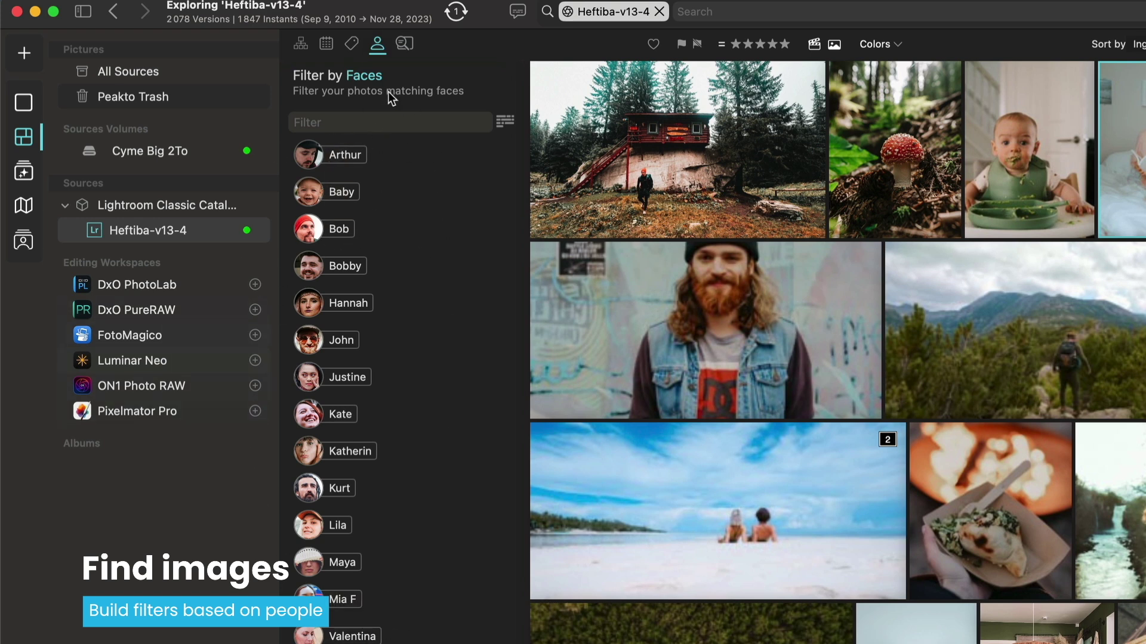
left_click(340, 341)
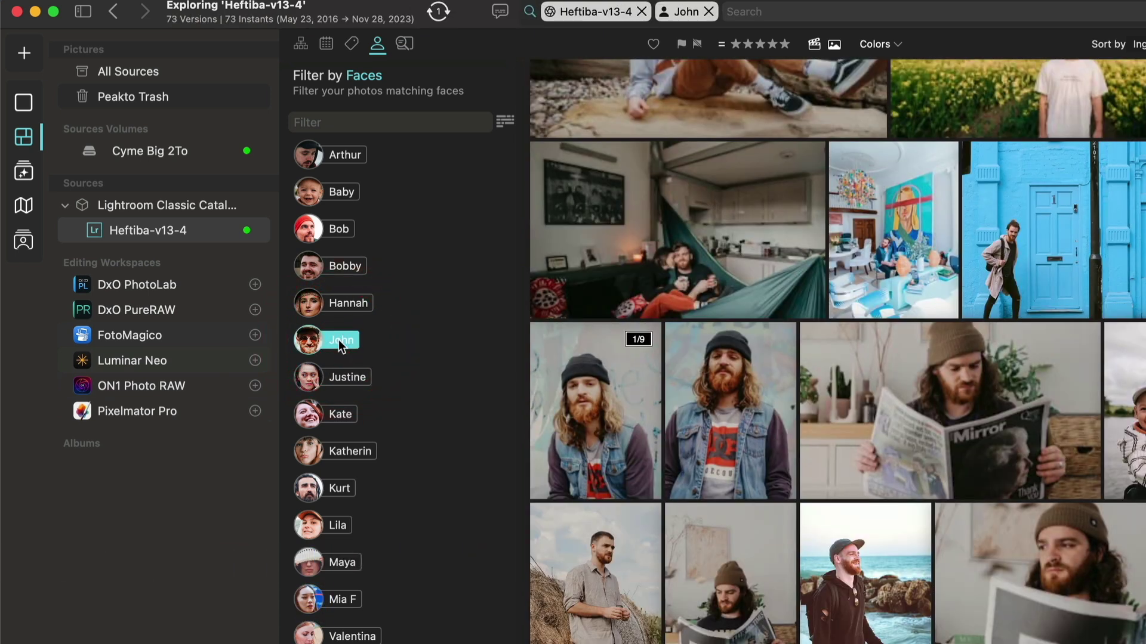
left_click(341, 345)
left_click(346, 303)
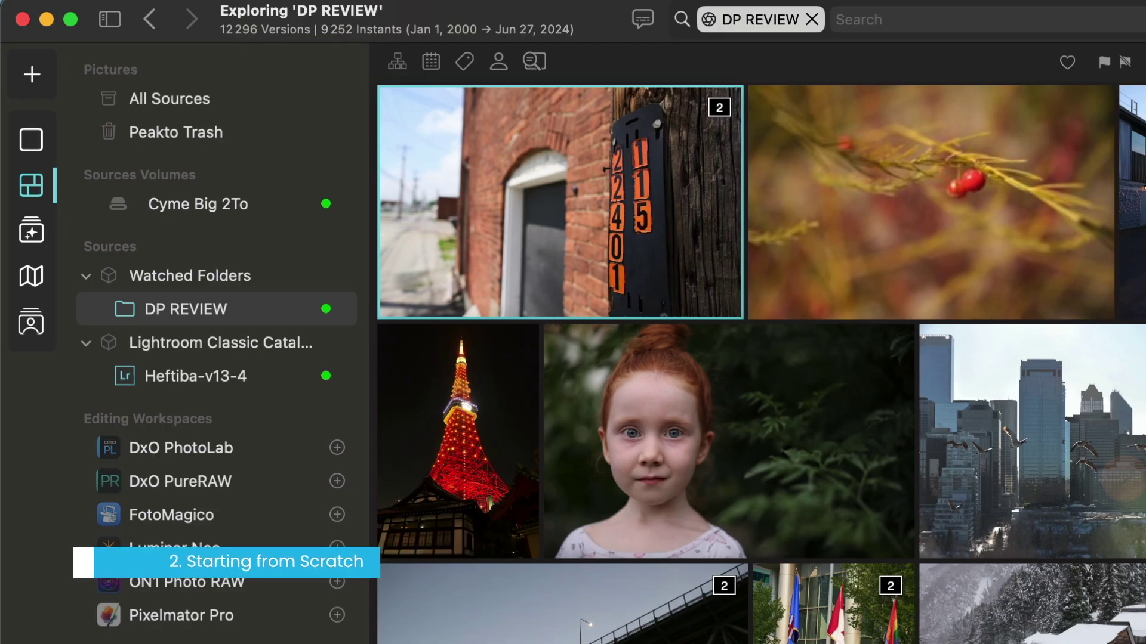
Step: Open the DP REVIEW watched folder's photo grid of 12,296 versions
left_click(192, 309)
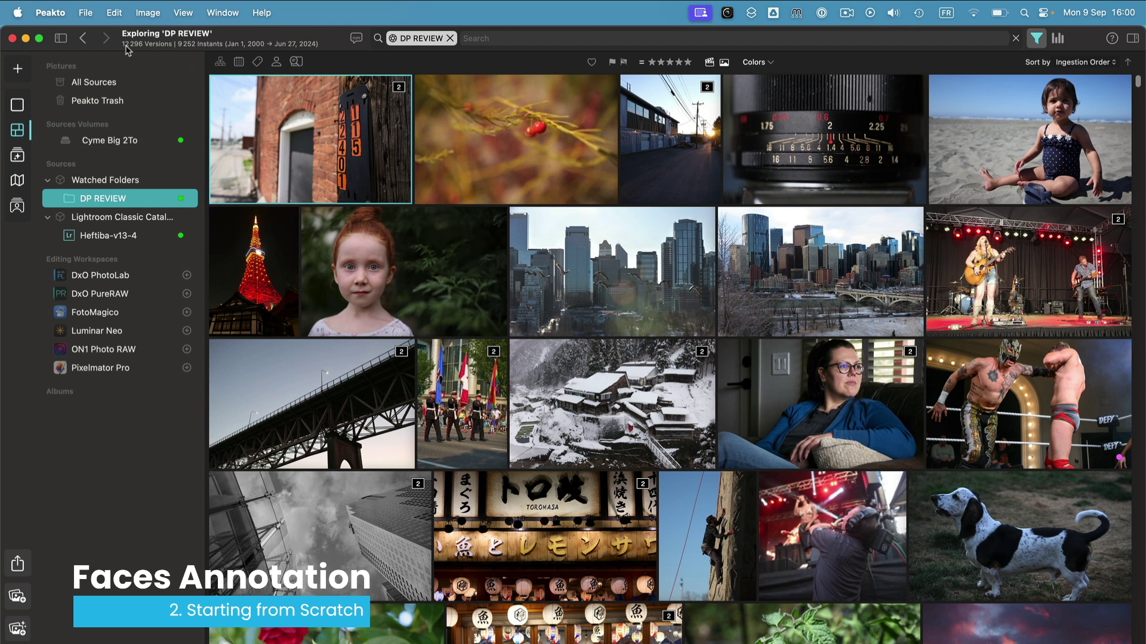
Step: Switch DP REVIEW to the Faces view and browse its 59 unnamed clusters
mouse_move(560, 203)
left_click(17, 207)
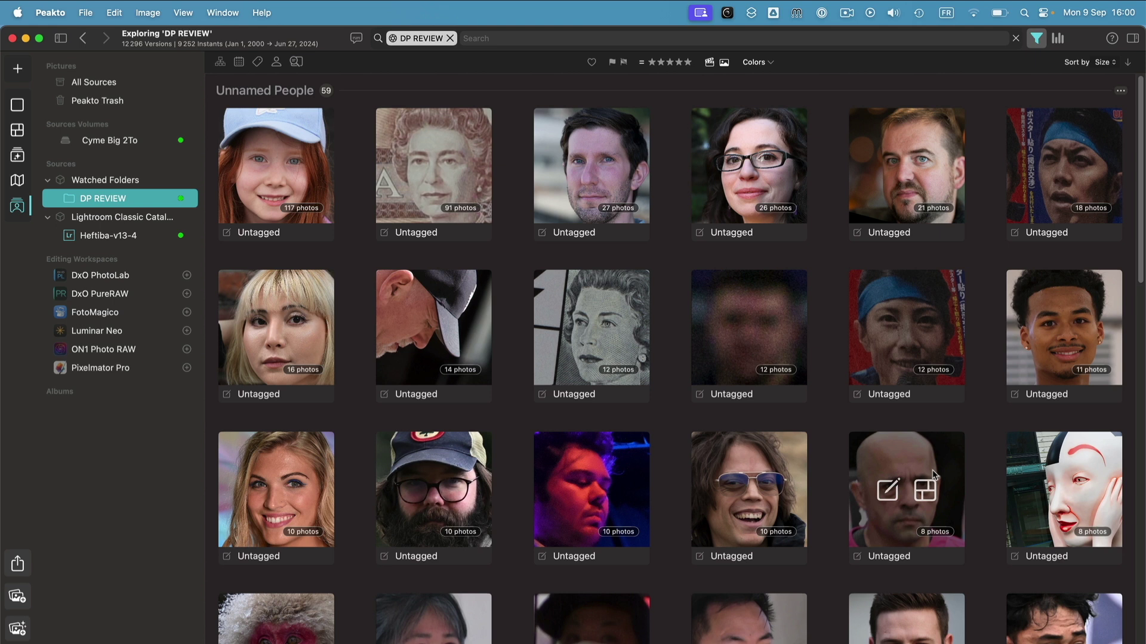
mouse_move(1063, 328)
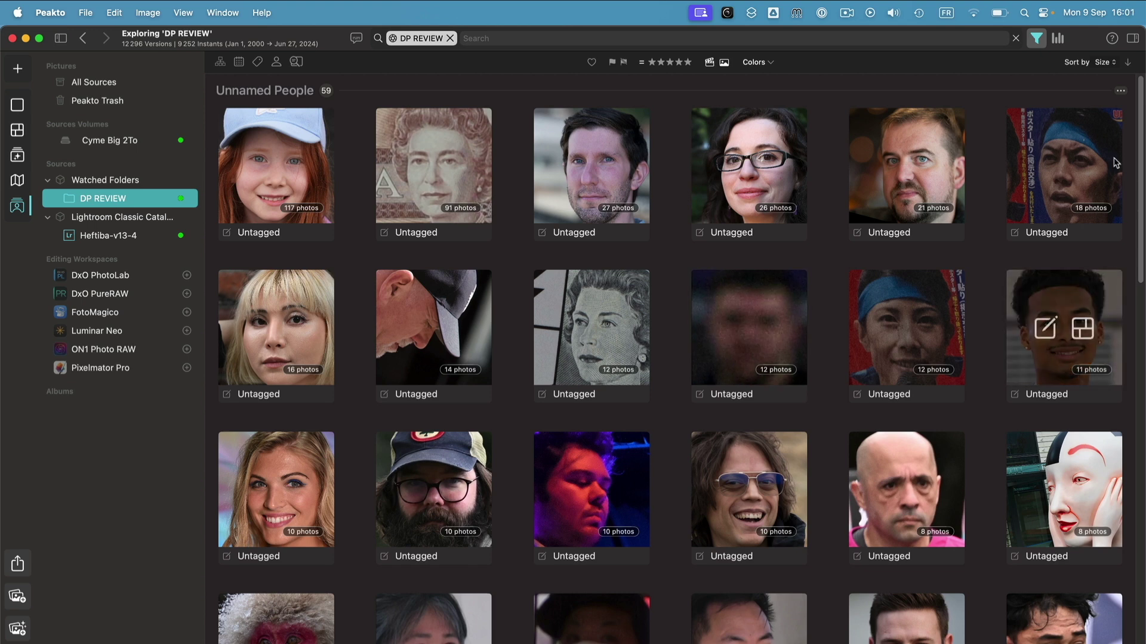
scroll(1129, 385, "down", 2)
scroll(1129, 385, "down", 8)
scroll(1129, 385, "up", 3)
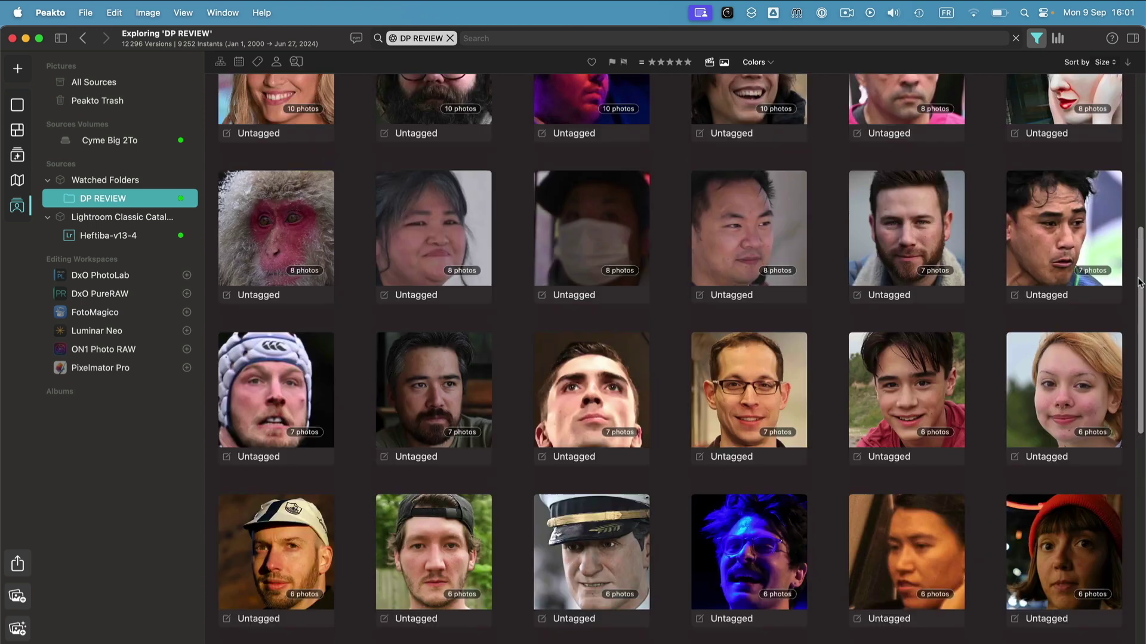
scroll(1133, 346, "up", 5)
scroll(1135, 316, "up", 3)
scroll(1139, 292, "down", 5)
scroll(1139, 291, "up", 5)
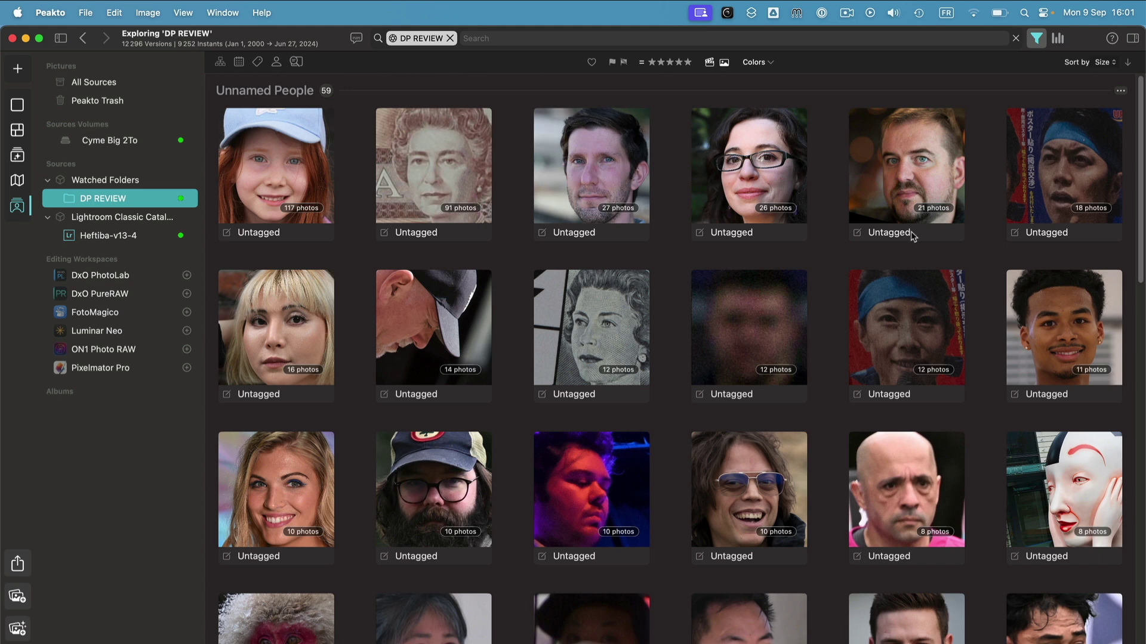
Step: Name the 21-photo face cluster Jordan
left_click(885, 233)
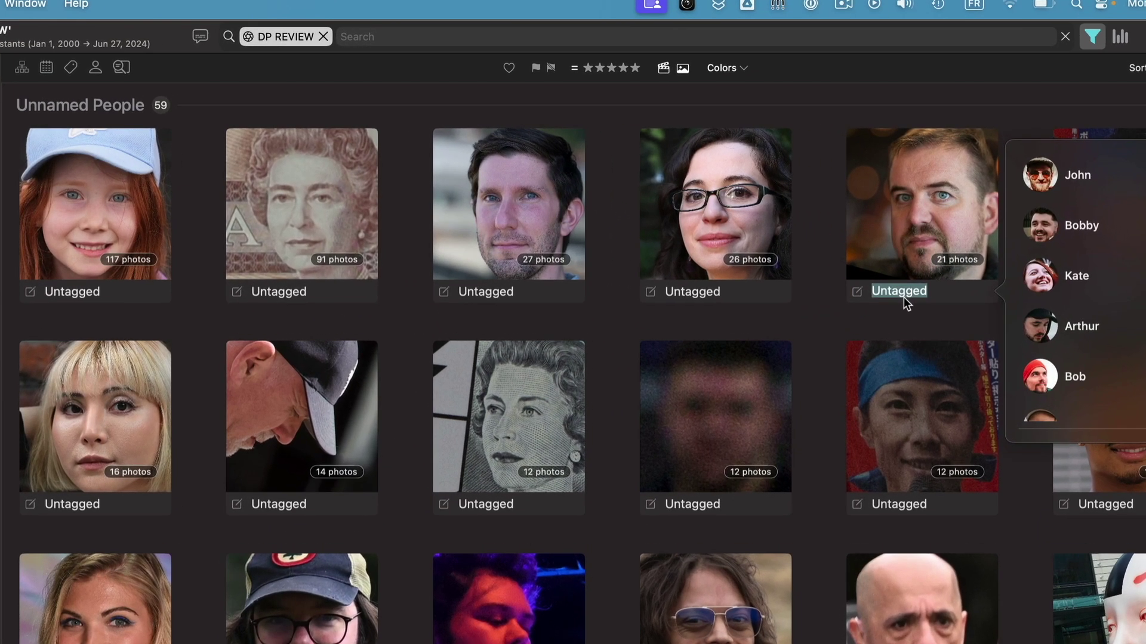
type("Jordan")
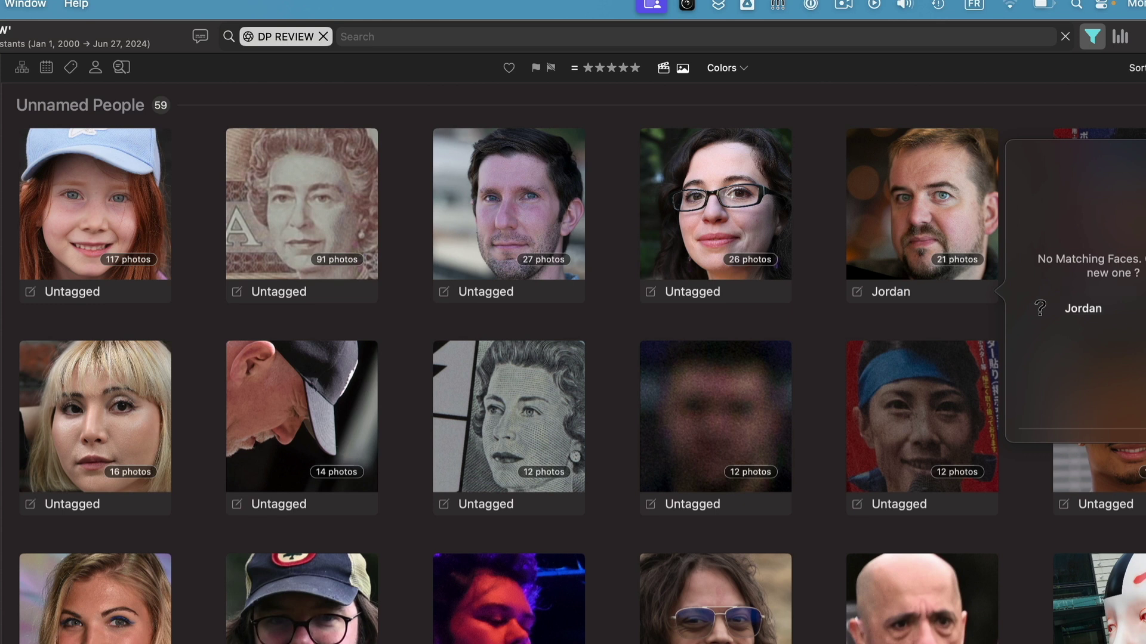
key("Return")
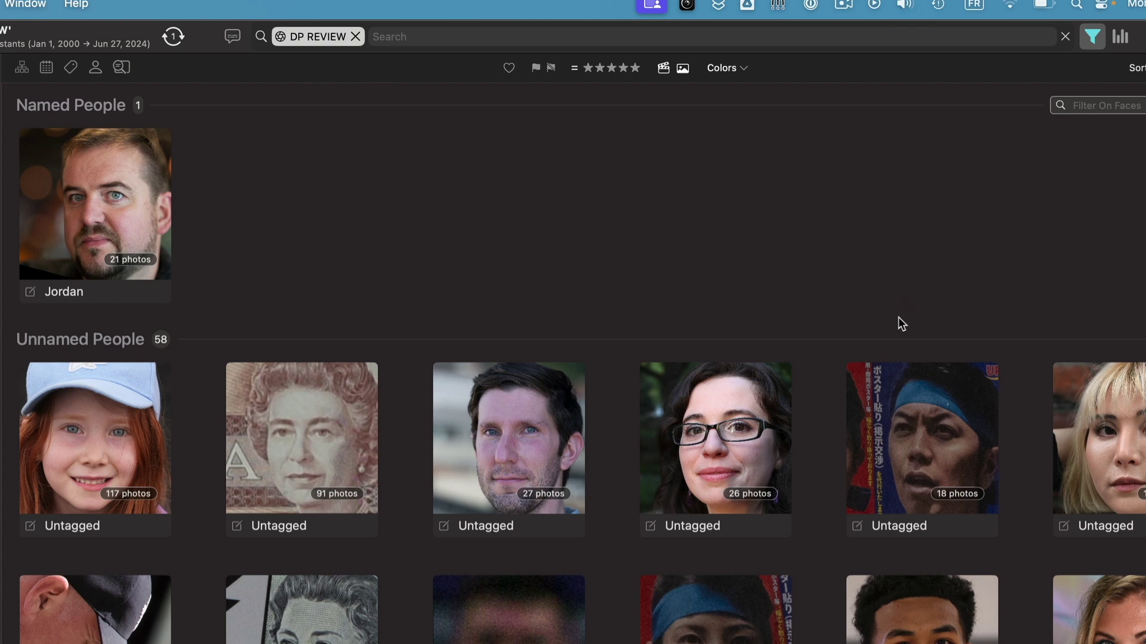
Step: Name the 7-photo bearded man's face cluster Chris
scroll(687, 328, "down", 2)
scroll(710, 378, "down", 3)
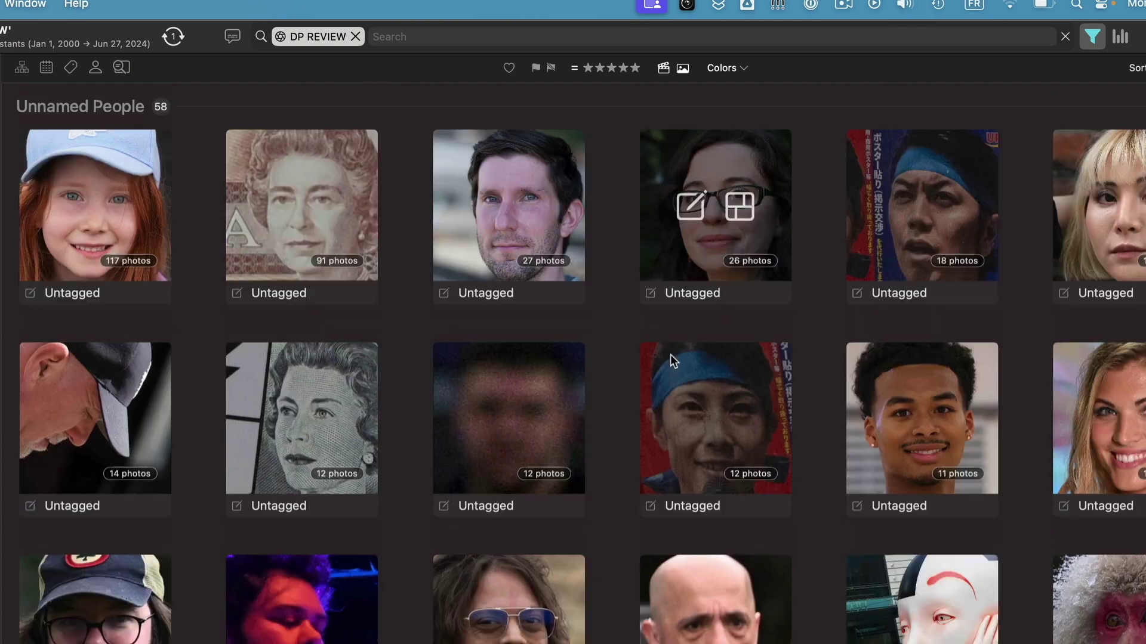
scroll(495, 355, "down", 1)
scroll(496, 353, "down", 4)
scroll(500, 343, "down", 3)
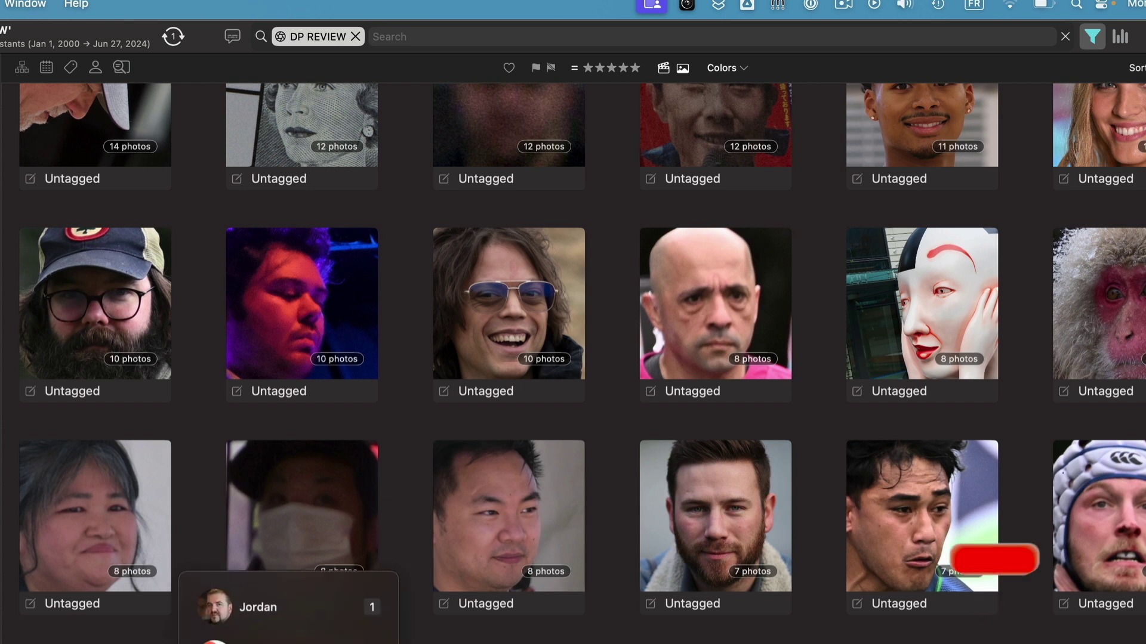
type("Chris")
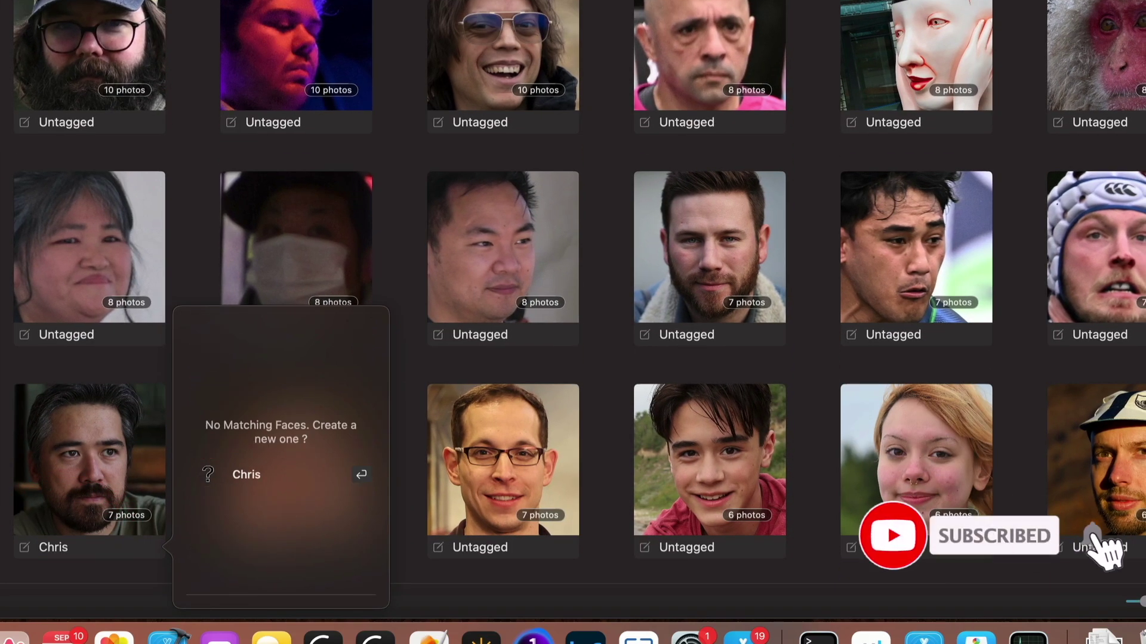
key("Escape")
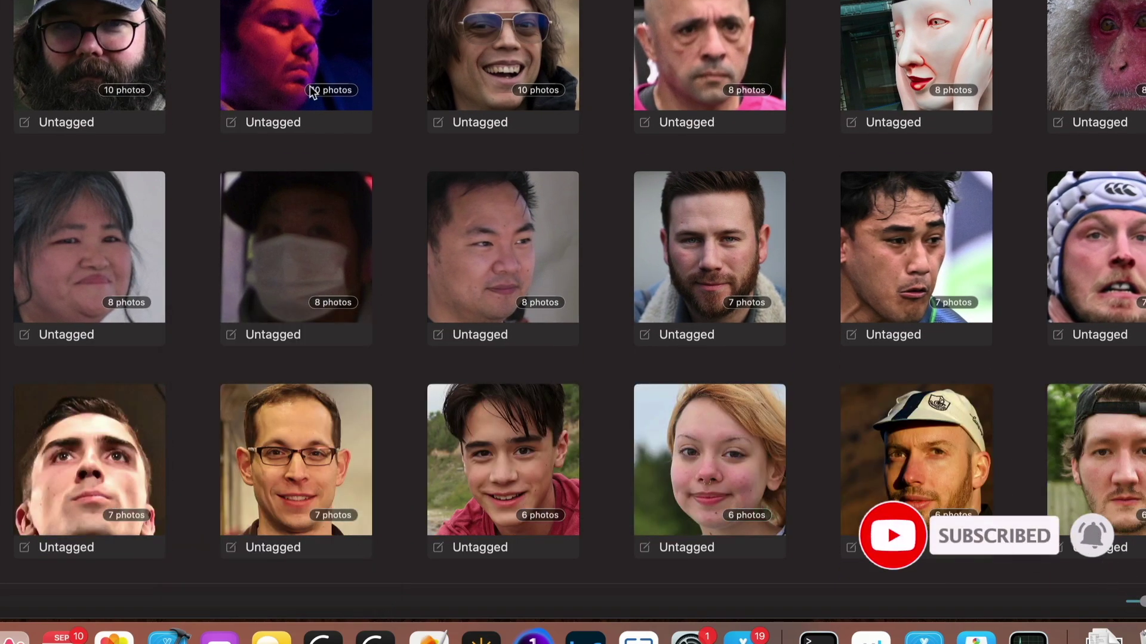
scroll(322, 92, "up", 5)
scroll(333, 91, "up", 5)
scroll(353, 67, "up", 1)
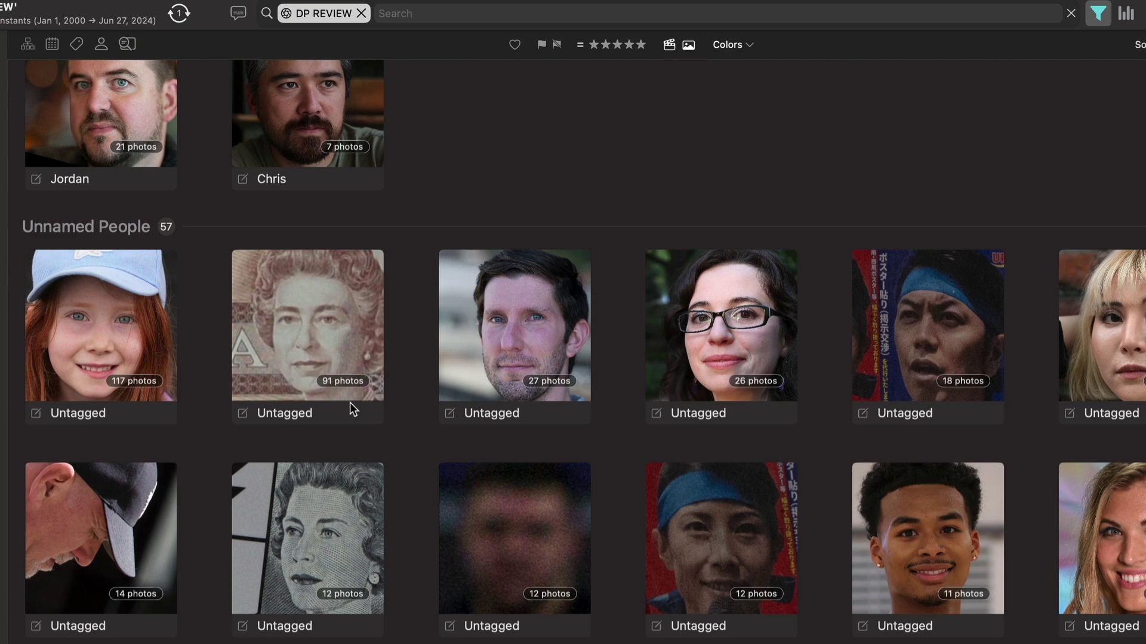
Step: Review the 91-photo banknote face cluster's photos and set its name to Ignore
left_click(284, 324)
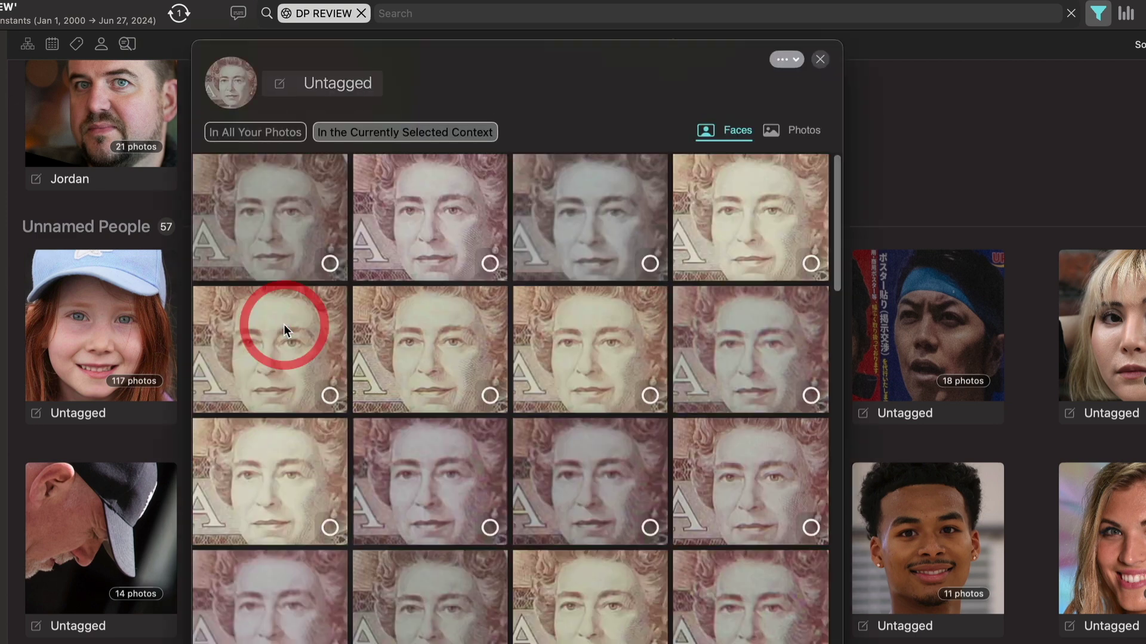
mouse_move(838, 182)
left_mouse_down()
mouse_move(834, 235)
mouse_move(844, 109)
left_mouse_up()
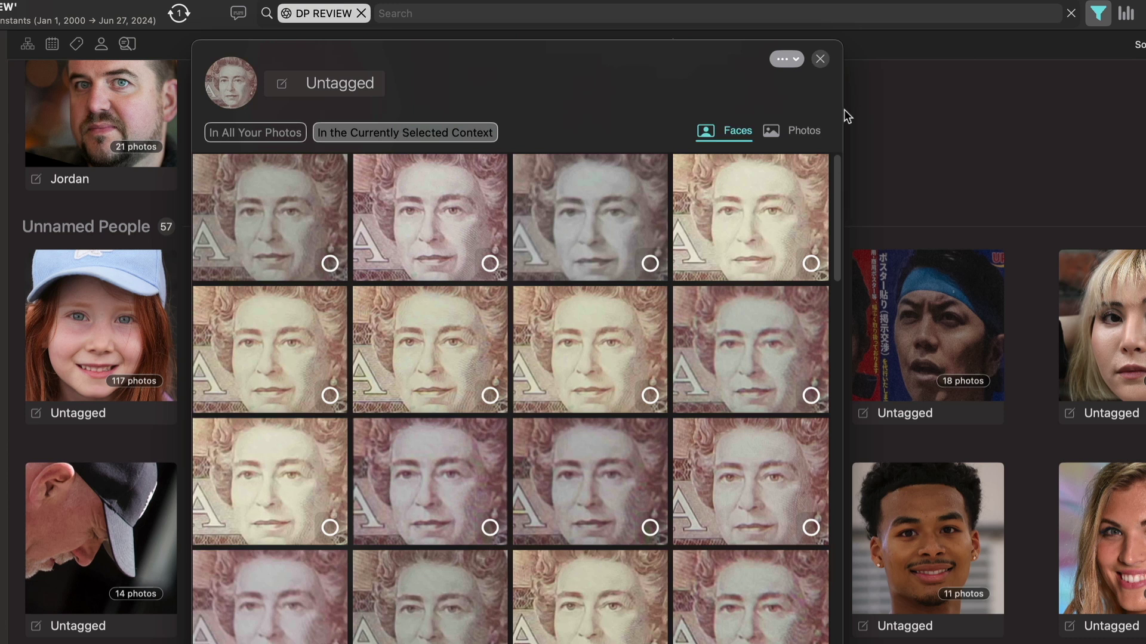
left_click(797, 128)
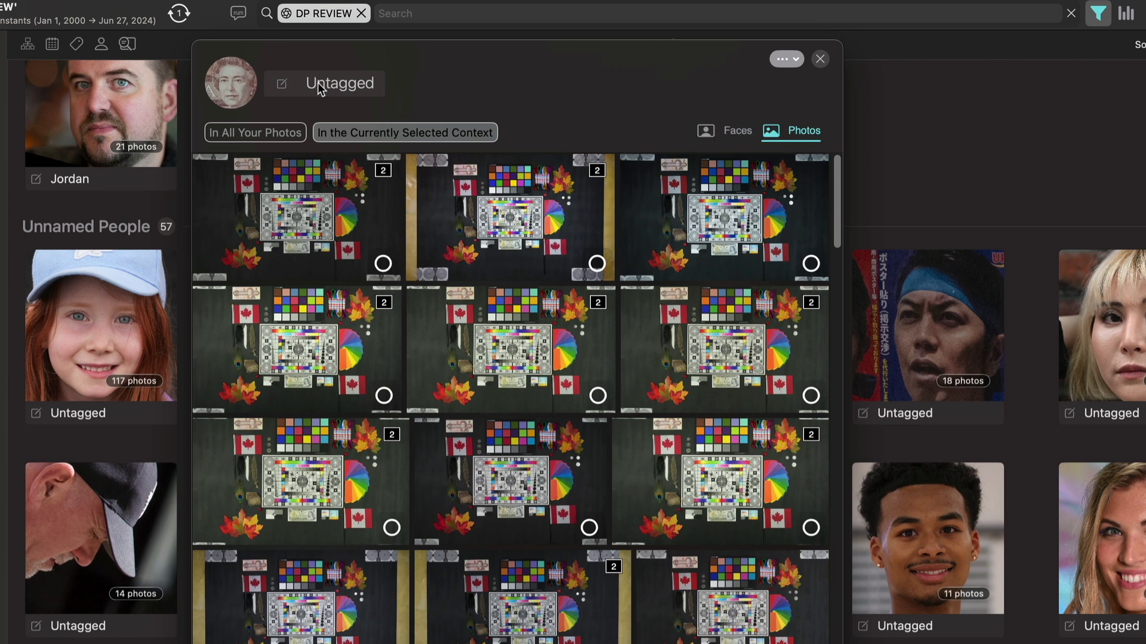
left_click(282, 90)
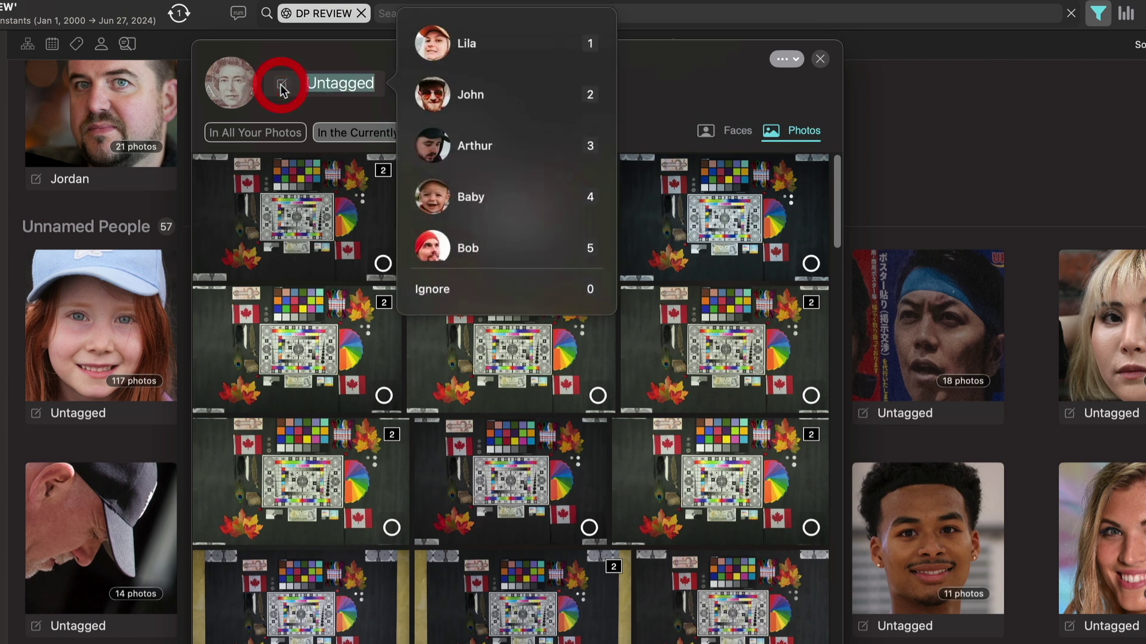
left_click(439, 287)
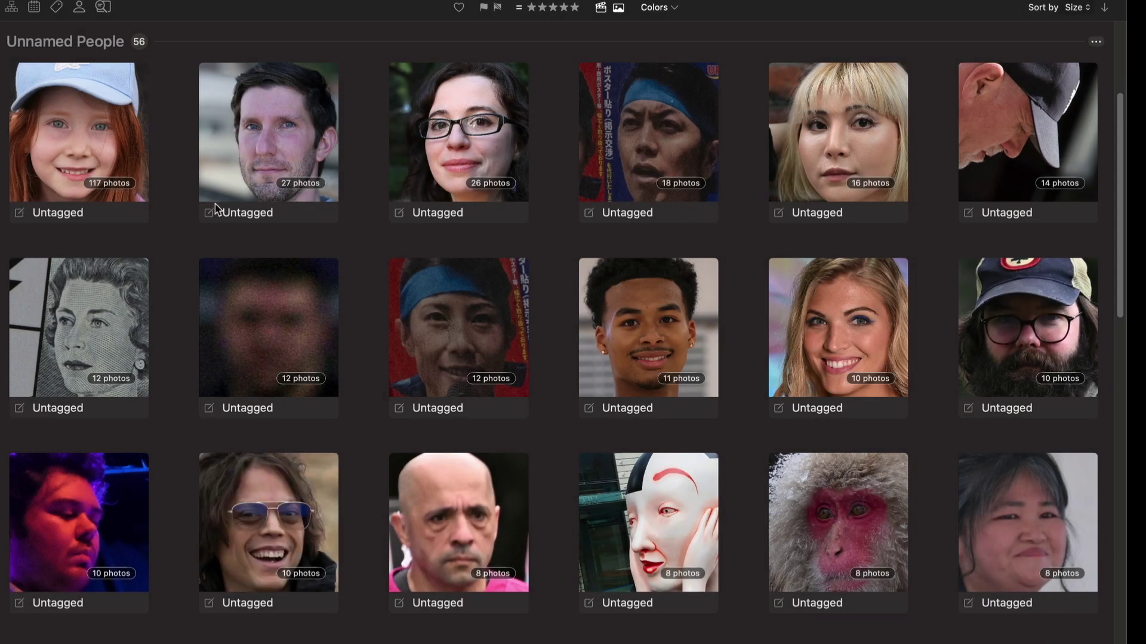
scroll(716, 502, "up", 3)
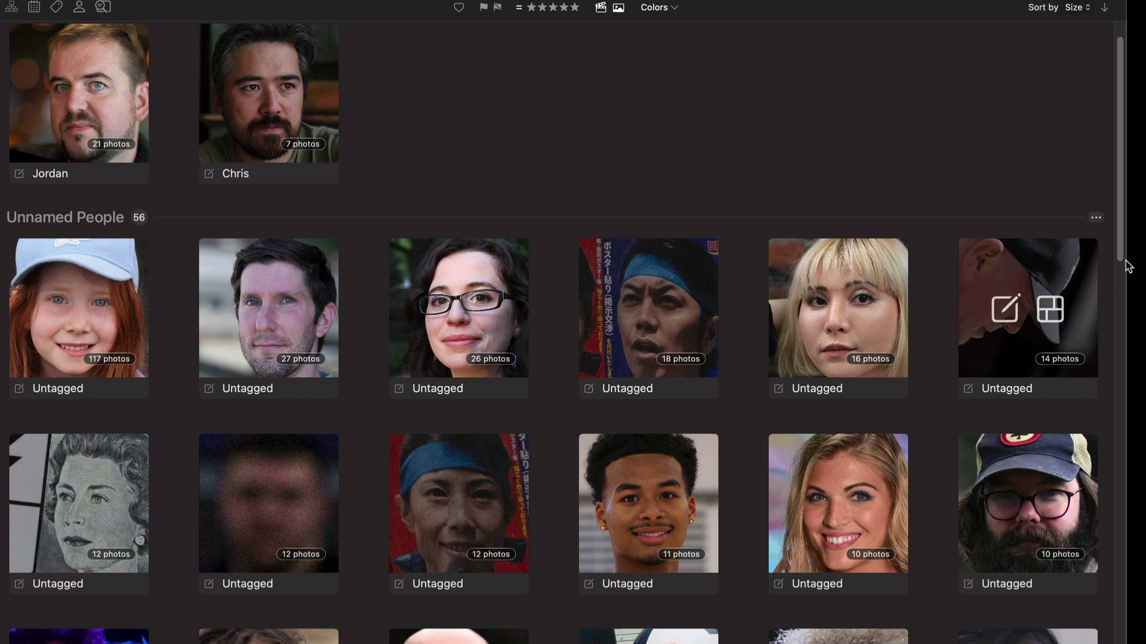
left_click(1096, 218)
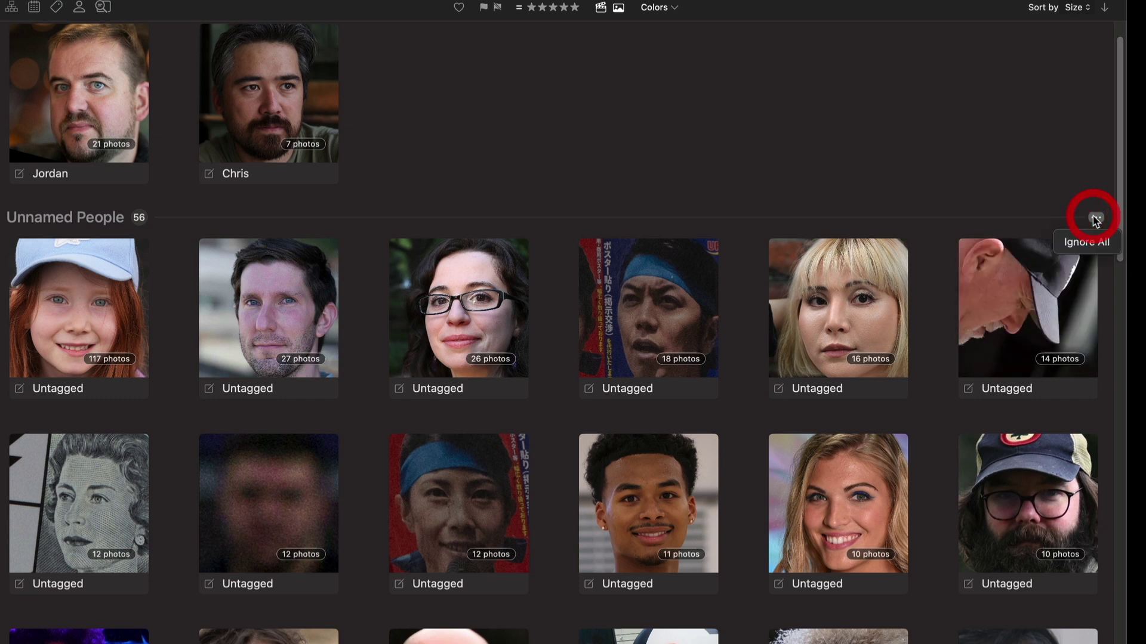
left_click(1085, 246)
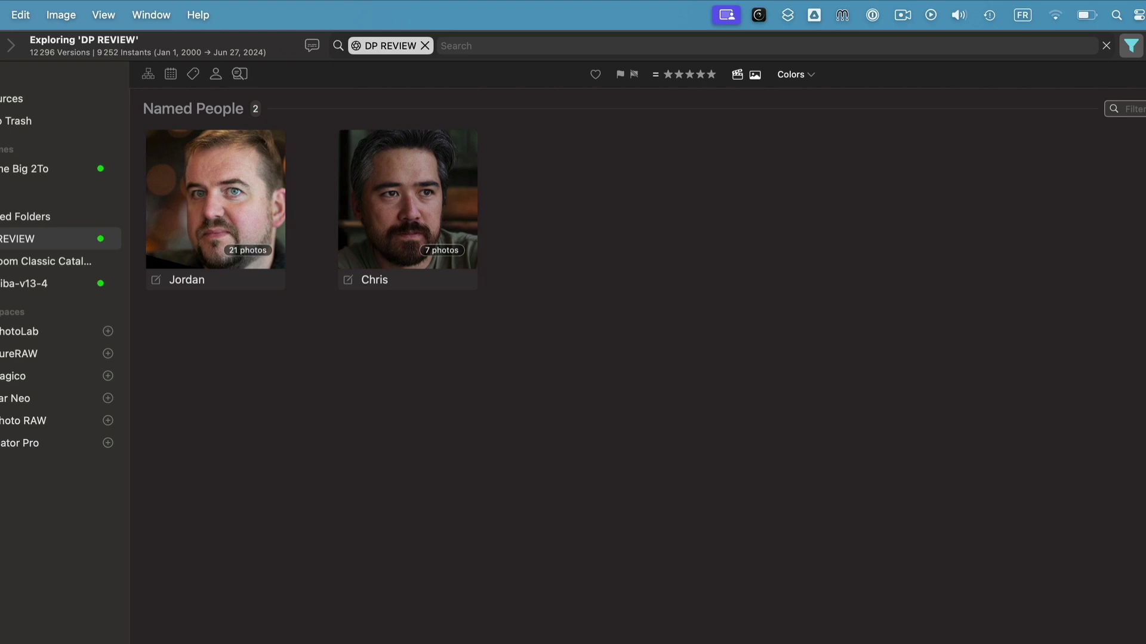
left_click(19, 15)
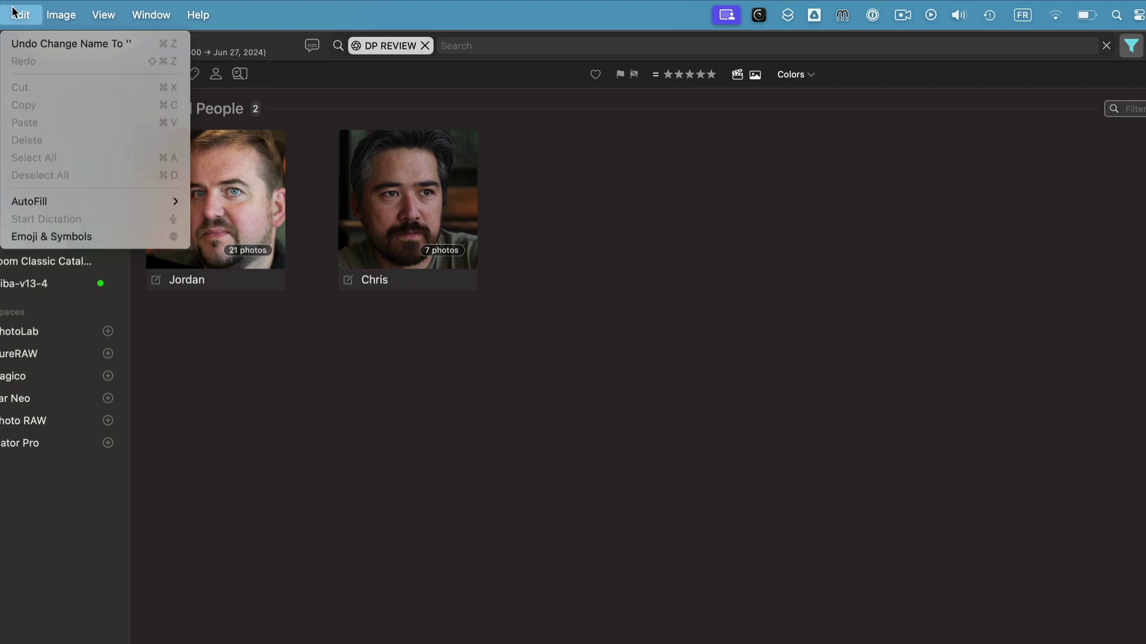
left_click(32, 45)
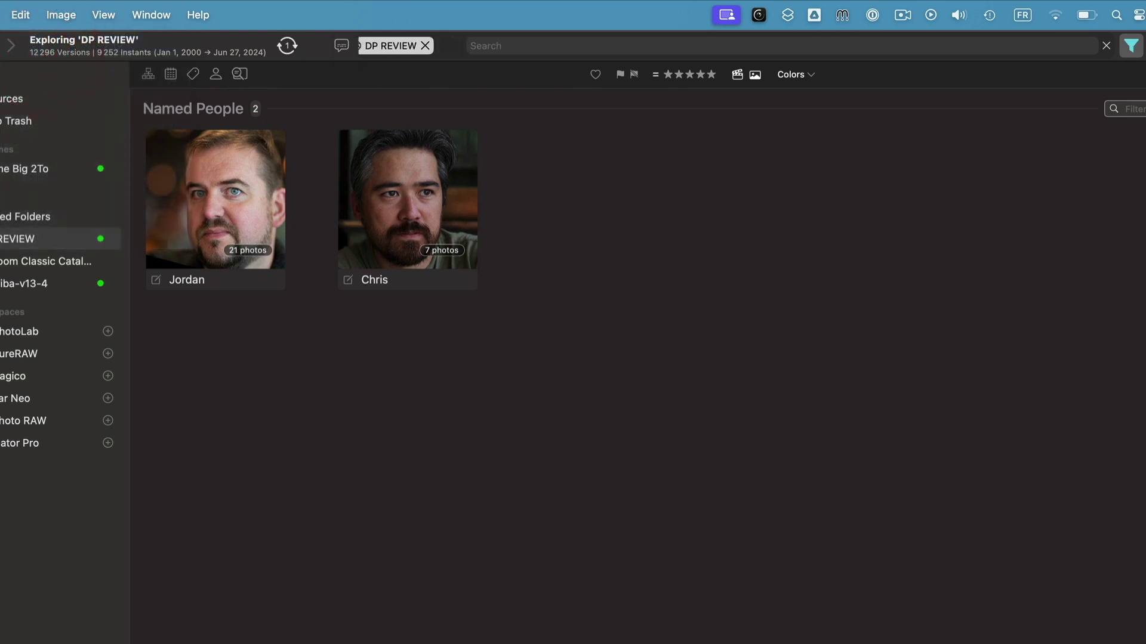